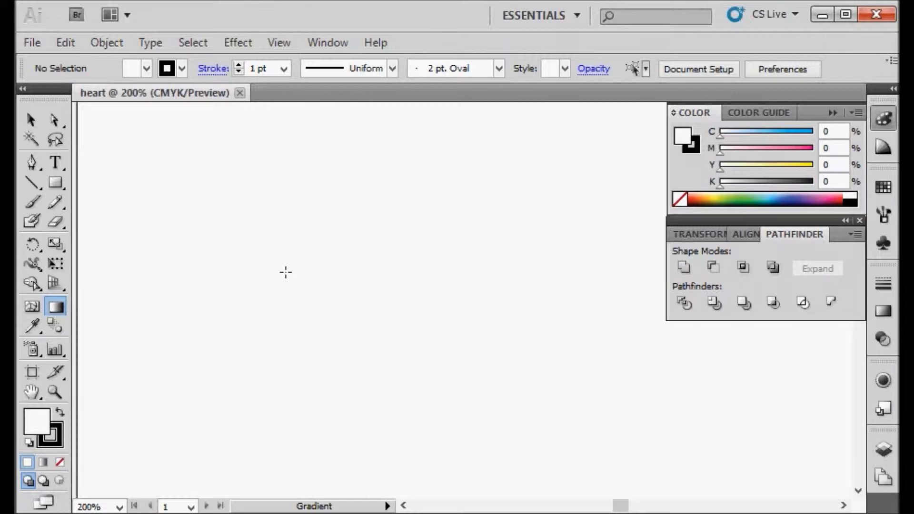
- With the Pen tool, place the half-heart's first anchors: the top arc and the left C-curve
{"action": "key", "text": "v"}
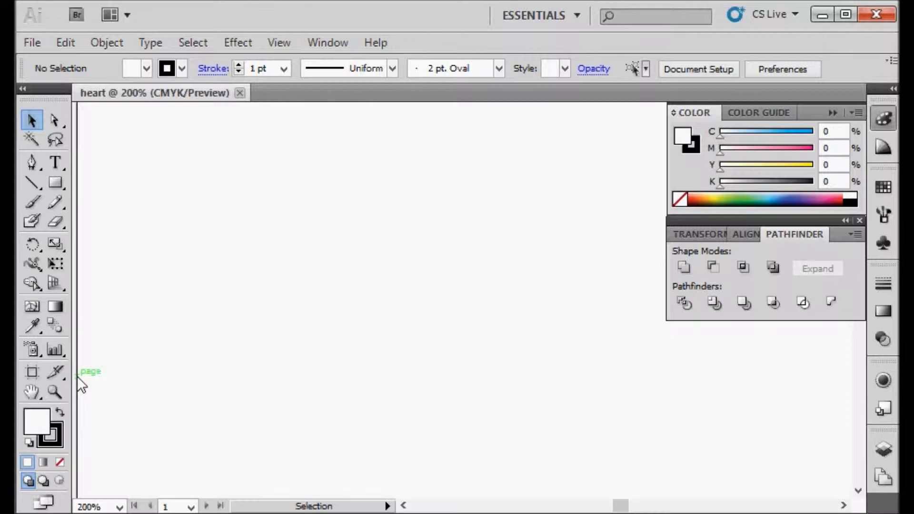
{"action": "left_click", "coordinate": [36, 170]}
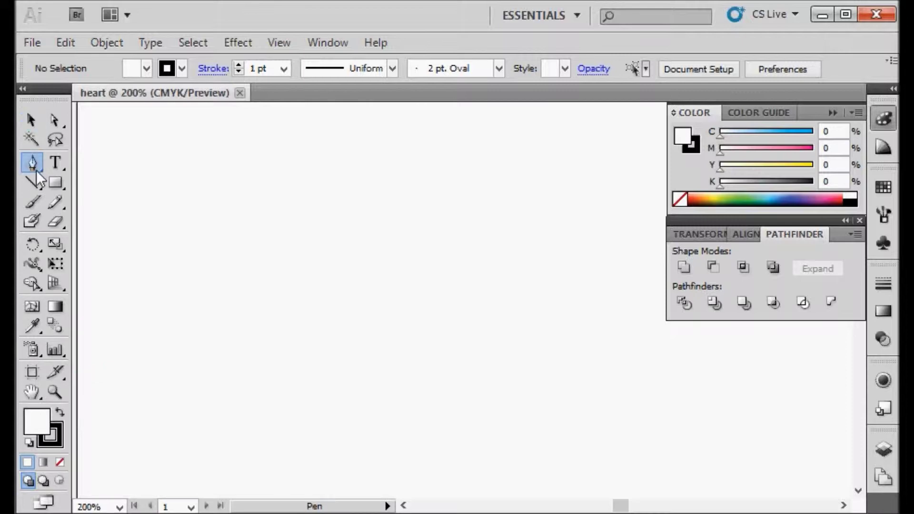
{"action": "left_click", "coordinate": [344, 250]}
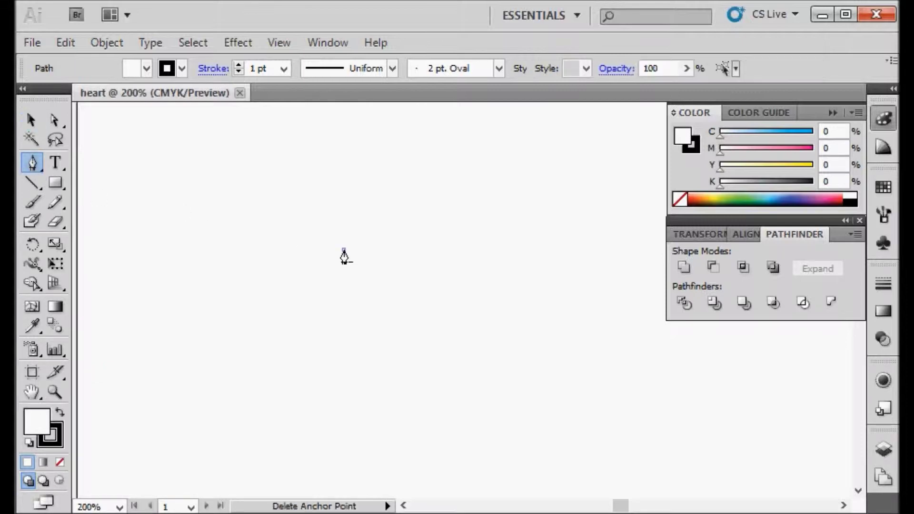
{"action": "left_click_drag", "start_coordinate": [229, 250], "coordinate": [172, 322]}
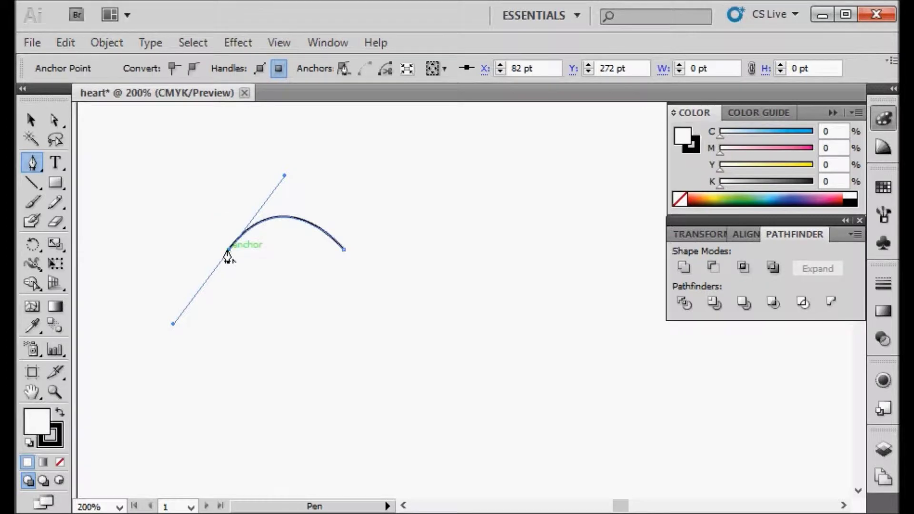
{"action": "left_click", "coordinate": [229, 251]}
{"action": "left_click_drag", "start_coordinate": [277, 341], "coordinate": [362, 378]}
- Curve the lower side down to the point, close the path, and fill it black with no stroke
{"action": "left_click", "coordinate": [278, 342]}
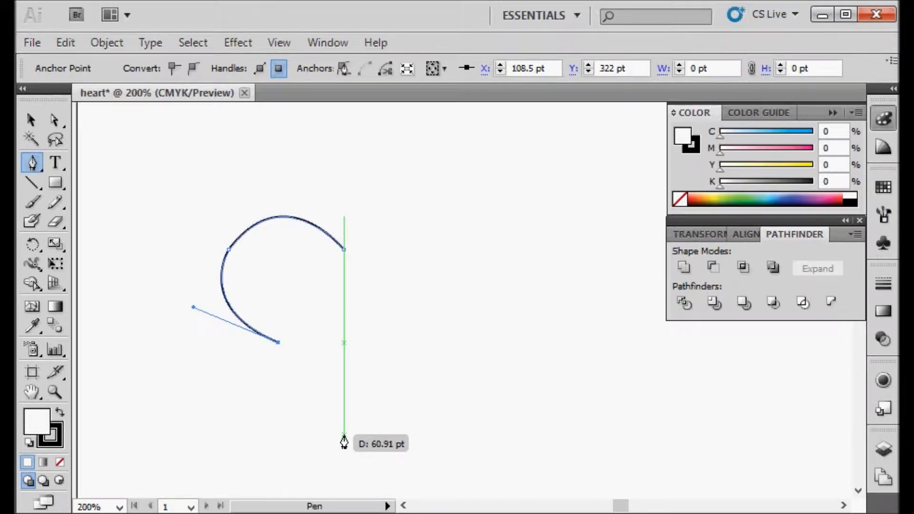
{"action": "mouse_move", "coordinate": [345, 439]}
{"action": "left_mouse_down"}
{"action": "mouse_move", "coordinate": [343, 500]}
{"action": "mouse_move", "coordinate": [339, 98]}
{"action": "mouse_move", "coordinate": [342, 473]}
{"action": "left_mouse_up"}
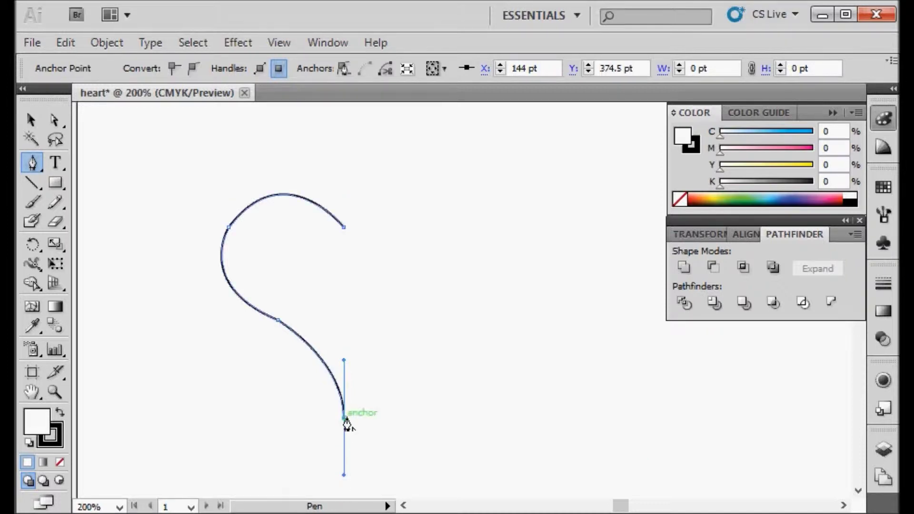
{"action": "left_click", "coordinate": [343, 418]}
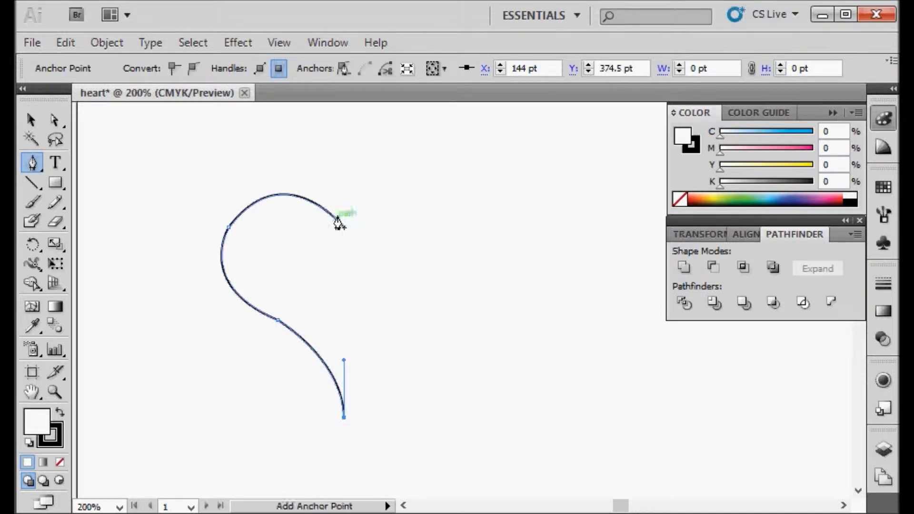
{"action": "left_click", "coordinate": [344, 231]}
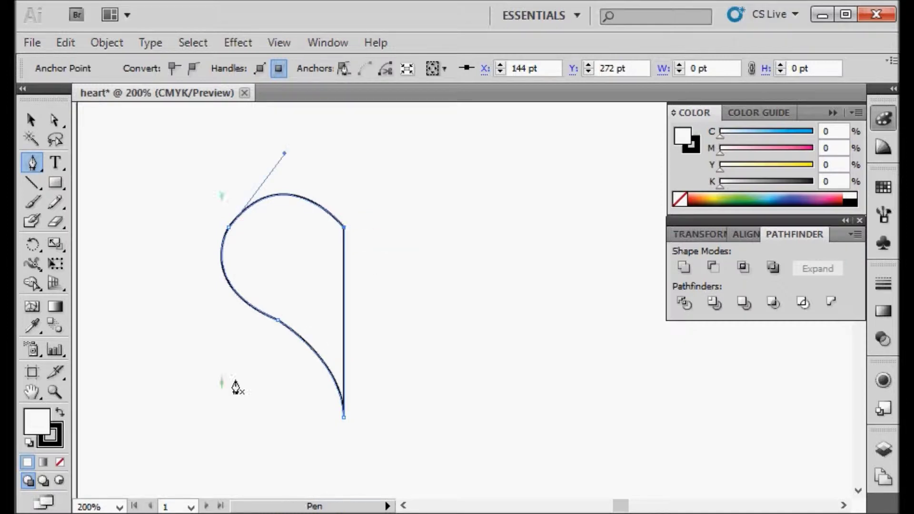
{"action": "left_click", "coordinate": [59, 462]}
{"action": "left_click", "coordinate": [60, 412]}
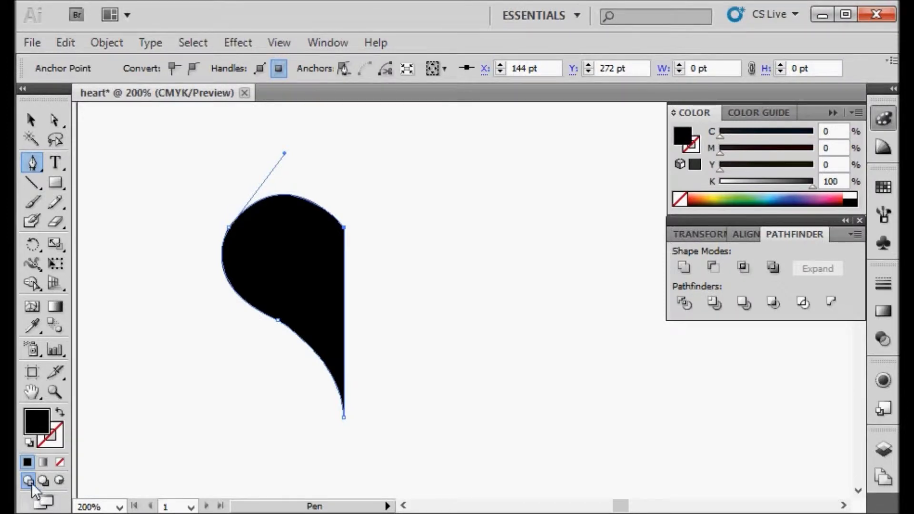
- Paste a copy of the black half-heart and reflect it vertically with Object > Transform > Reflect
{"action": "left_click", "coordinate": [31, 120]}
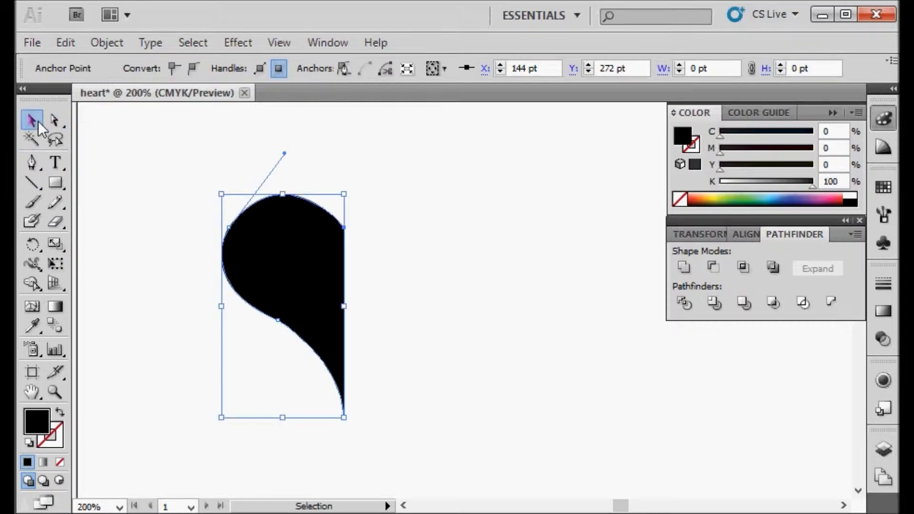
{"action": "left_click_drag", "start_coordinate": [203, 141], "coordinate": [518, 460]}
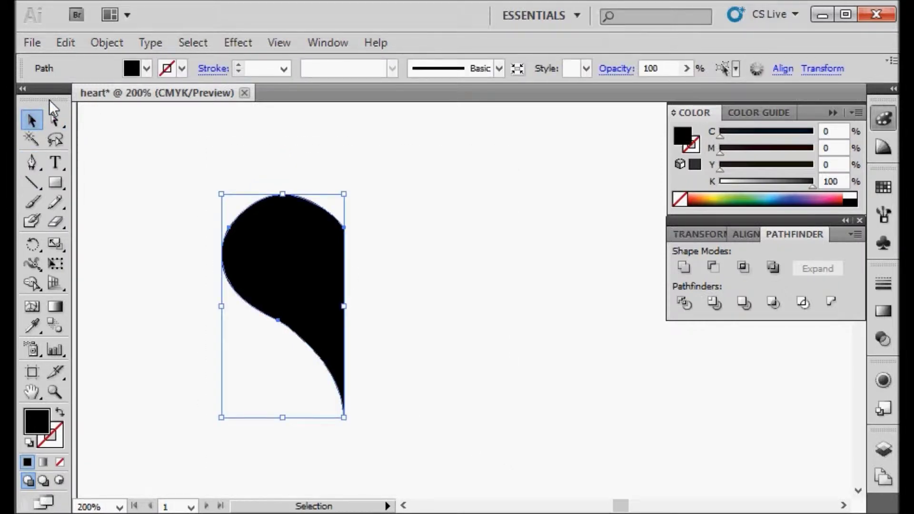
{"action": "key", "text": "ctrl+v"}
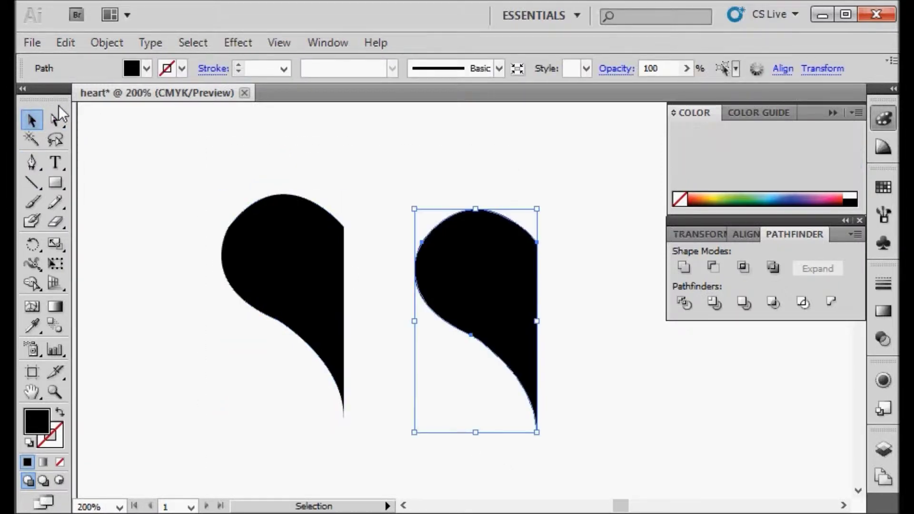
{"action": "left_click", "coordinate": [107, 43]}
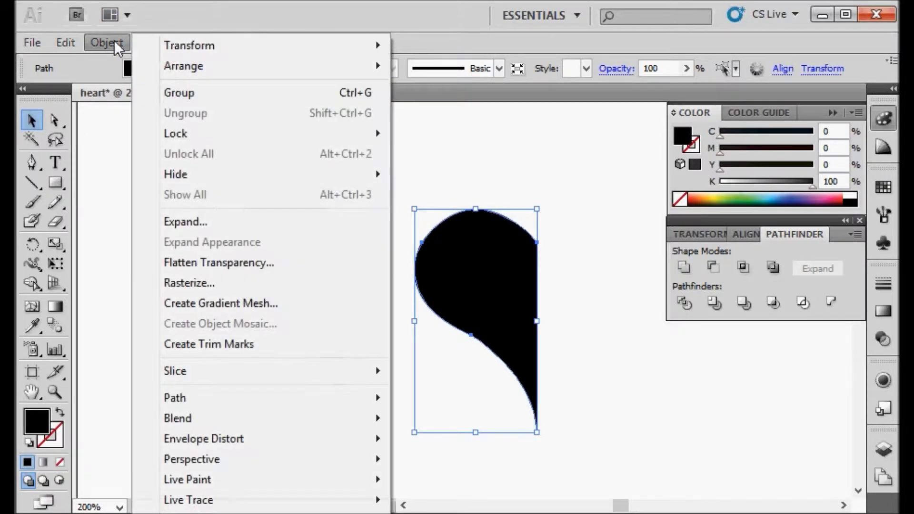
{"action": "mouse_move", "coordinate": [187, 55]}
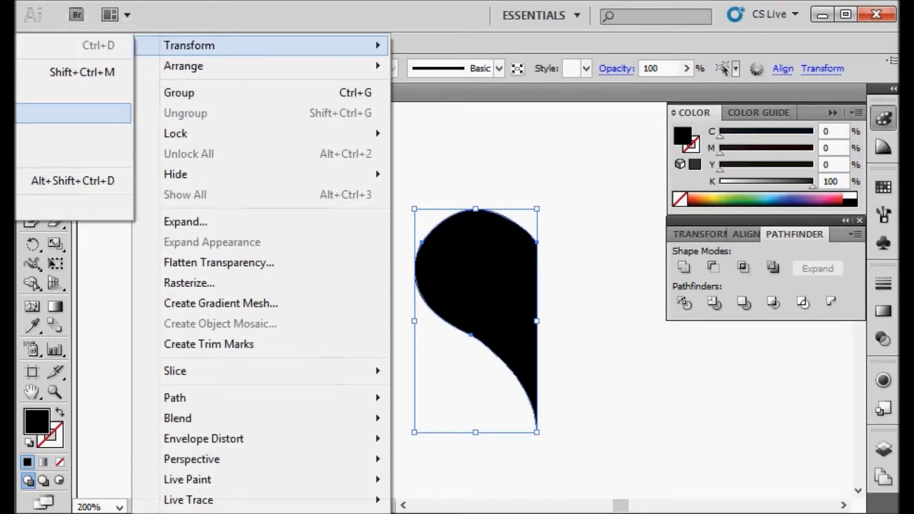
{"action": "left_click", "coordinate": [74, 113]}
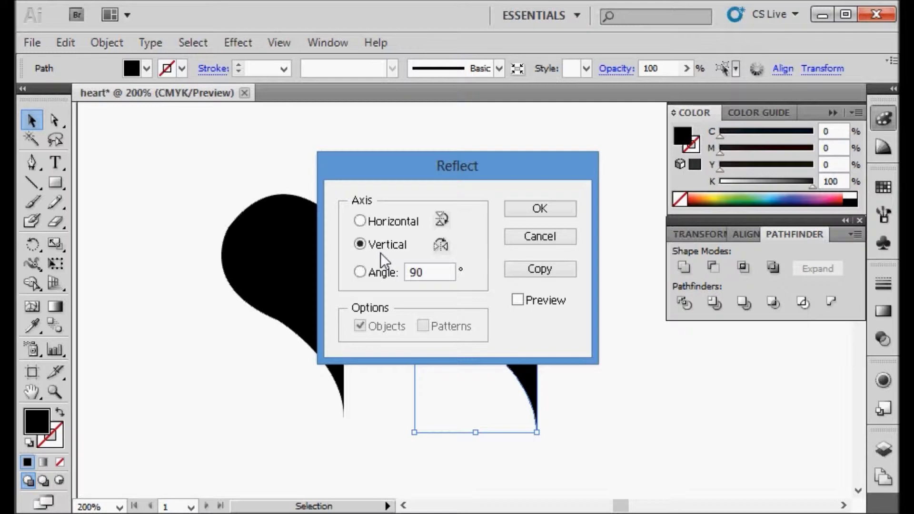
{"action": "left_click", "coordinate": [528, 215]}
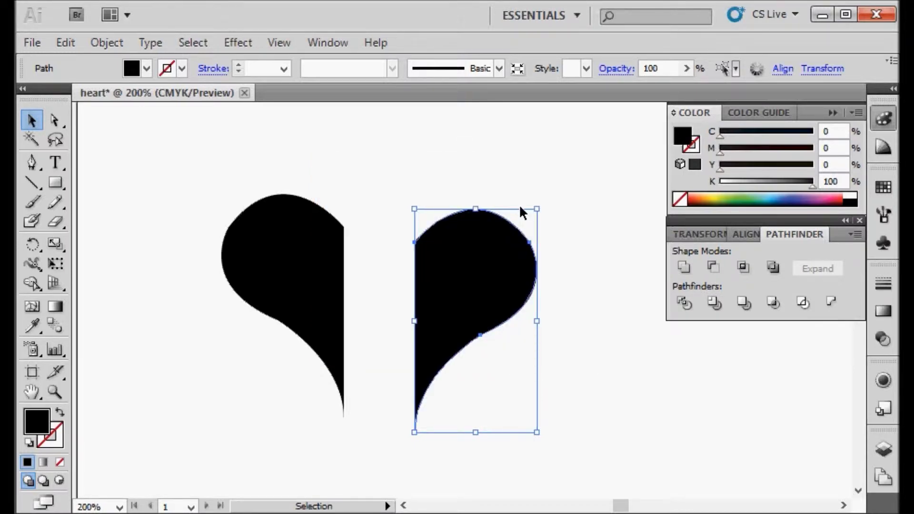
{"action": "left_click", "coordinate": [408, 159]}
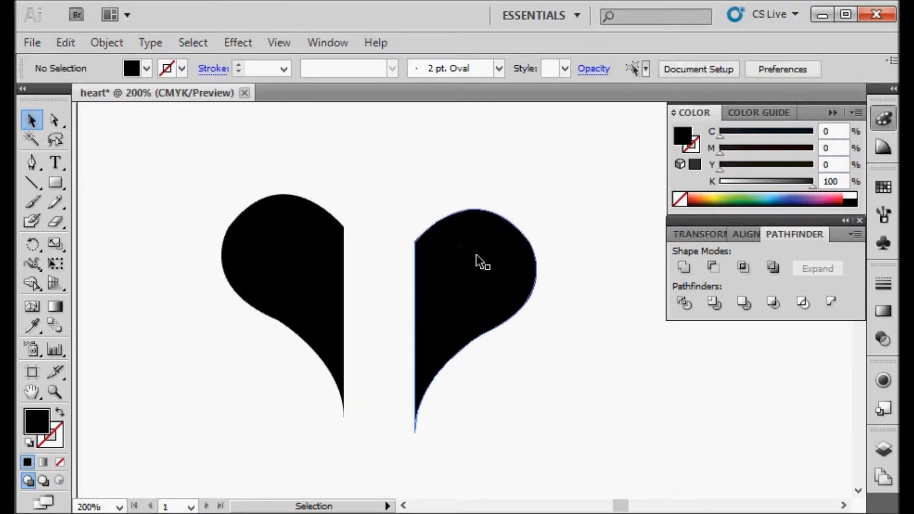
- Butt the mirrored half against the left half and Unite both into one heart
{"action": "left_click_drag", "start_coordinate": [475, 255], "coordinate": [407, 238]}
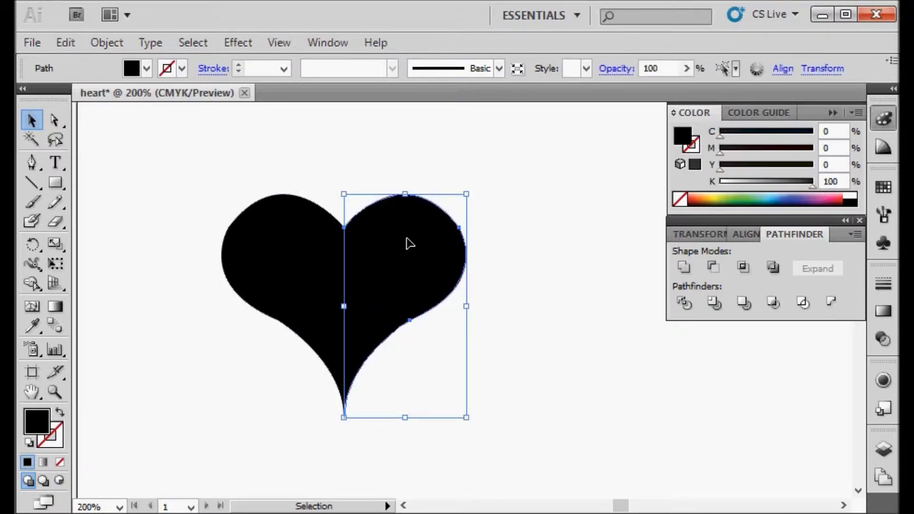
{"action": "left_click", "coordinate": [522, 356]}
{"action": "left_click_drag", "start_coordinate": [509, 155], "coordinate": [193, 445]}
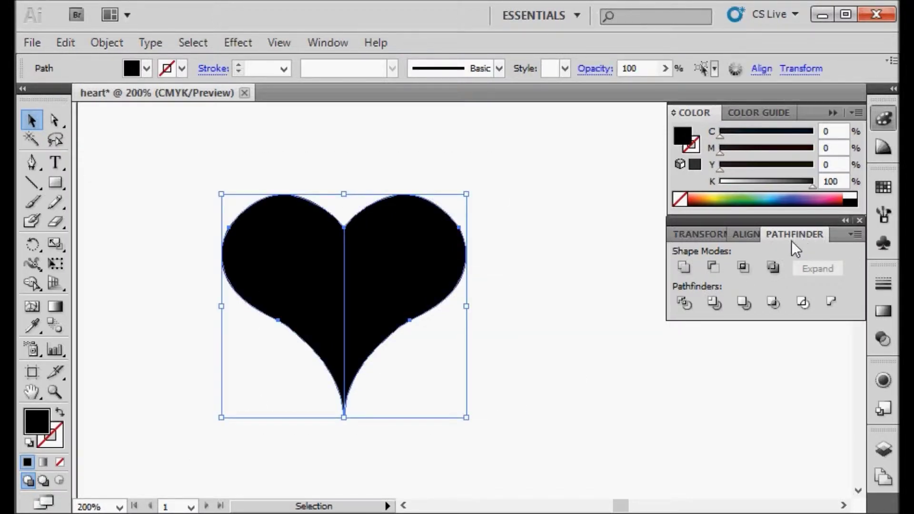
{"action": "left_click", "coordinate": [686, 278]}
{"action": "left_click", "coordinate": [575, 337]}
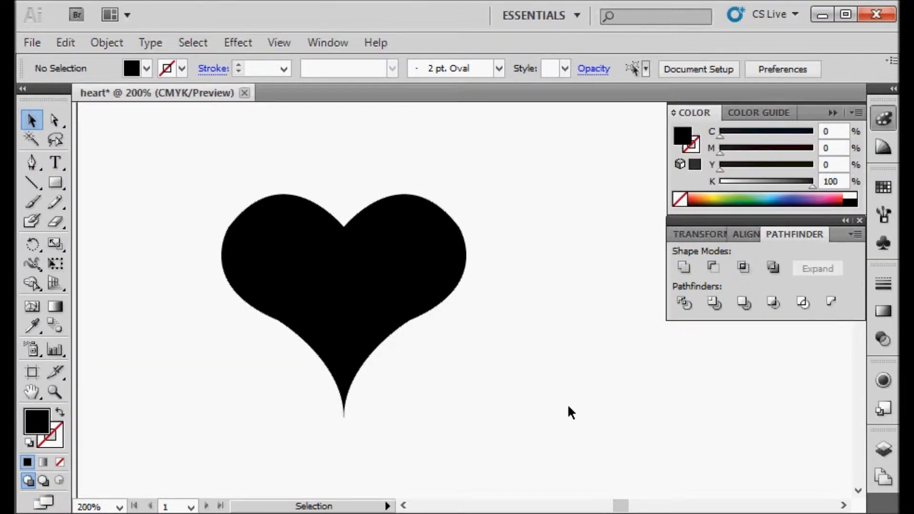
- Copy the heart and move the pasted copy down and to the right
{"action": "left_click", "coordinate": [278, 246]}
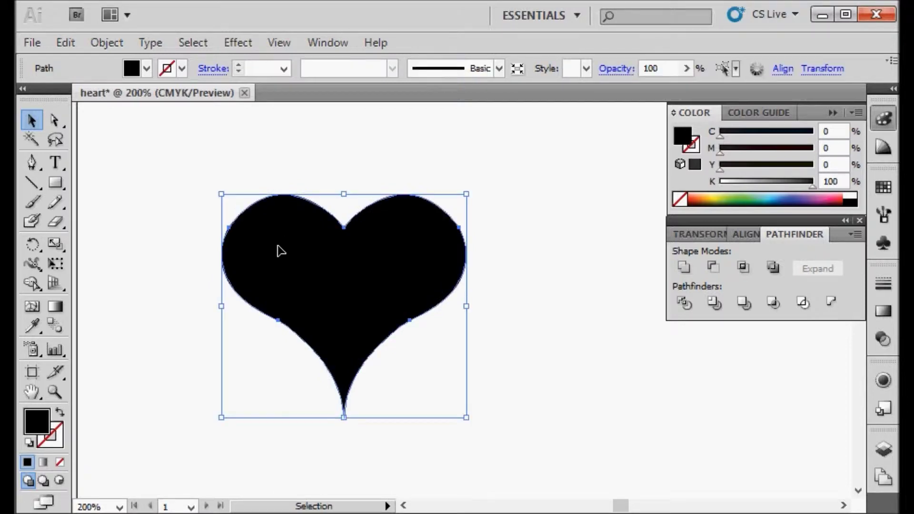
{"action": "key", "text": "ctrl+c"}
{"action": "key", "text": "ctrl+v"}
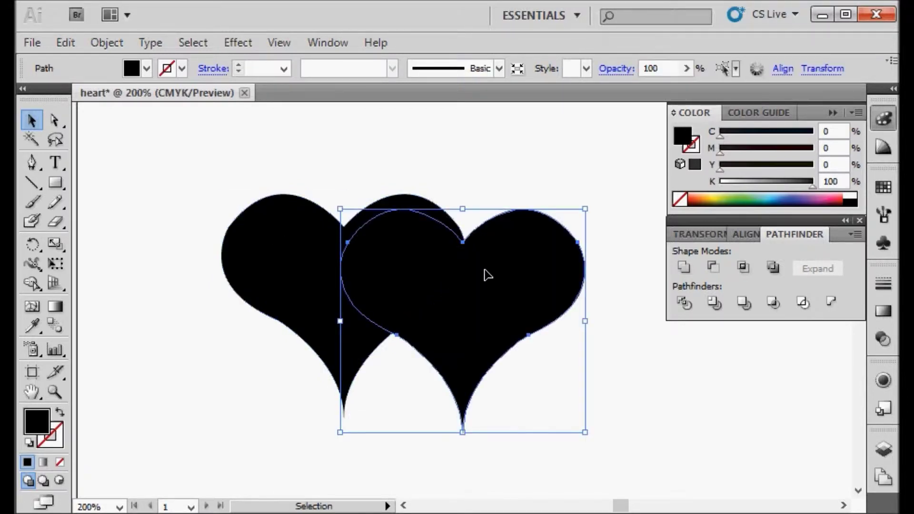
{"action": "left_click_drag", "start_coordinate": [507, 271], "coordinate": [804, 335]}
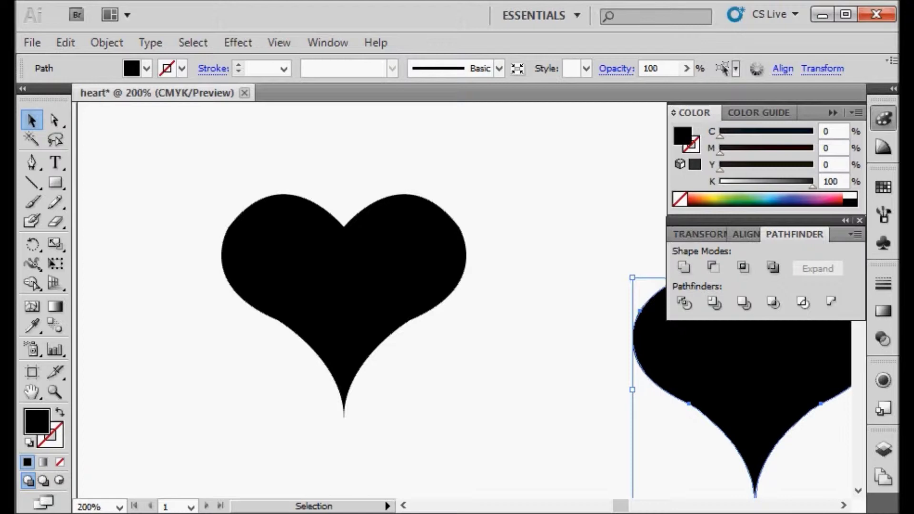
{"action": "left_click", "coordinate": [154, 444]}
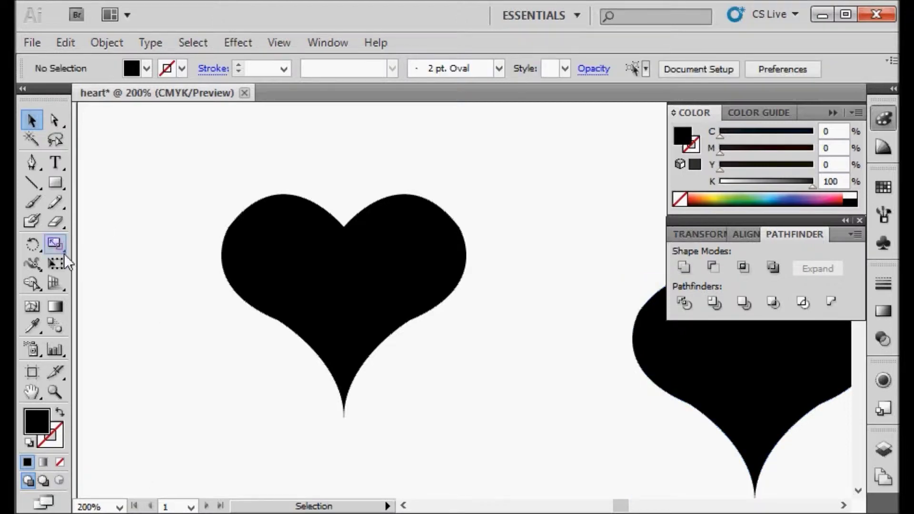
- Fill the left heart with a linear gradient and add six colour stops along it
{"action": "left_click", "coordinate": [56, 307]}
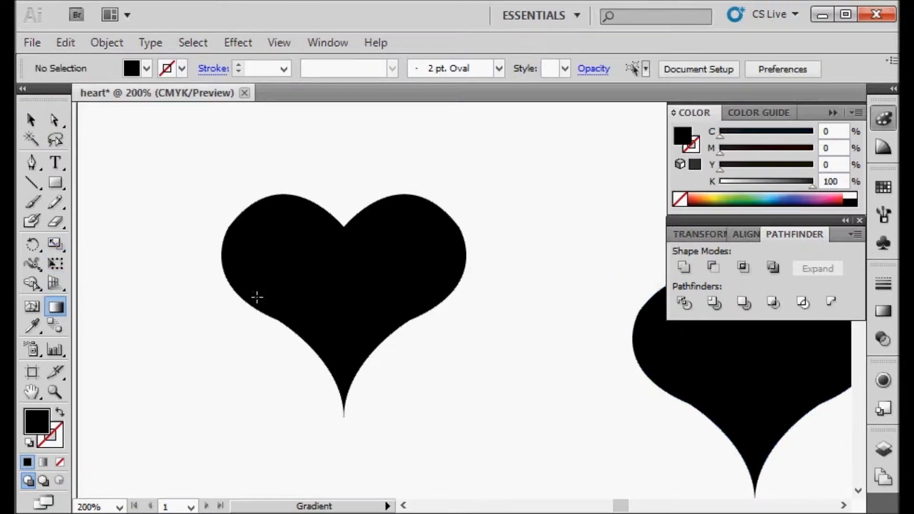
{"action": "left_click", "coordinate": [337, 288]}
{"action": "mouse_move", "coordinate": [235, 319]}
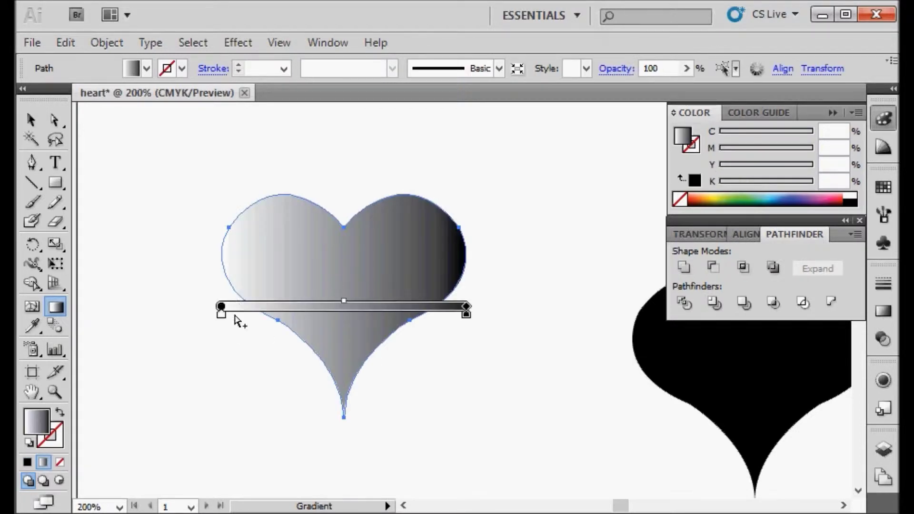
{"action": "left_click", "coordinate": [244, 315]}
{"action": "left_click", "coordinate": [281, 315]}
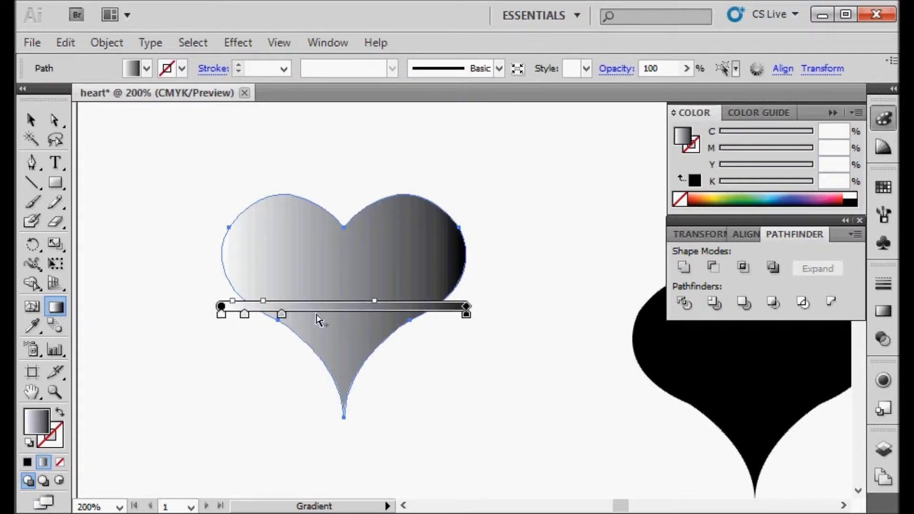
{"action": "left_click", "coordinate": [316, 315]}
{"action": "left_click", "coordinate": [345, 315]}
{"action": "left_click", "coordinate": [385, 315]}
{"action": "left_click", "coordinate": [425, 315]}
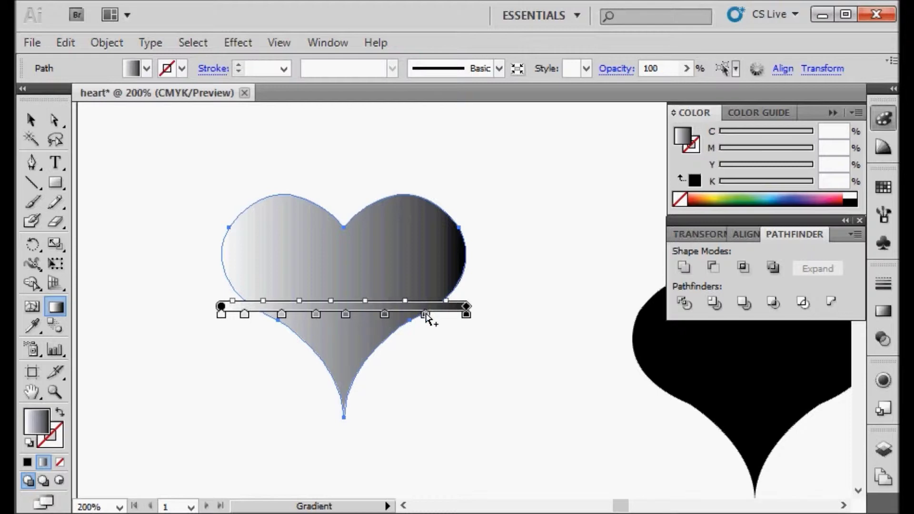
- Set the first three new stops to mid grey, nearly black and mid grey
{"action": "mouse_move", "coordinate": [242, 314]}
{"action": "double_click", "coordinate": [245, 314]}
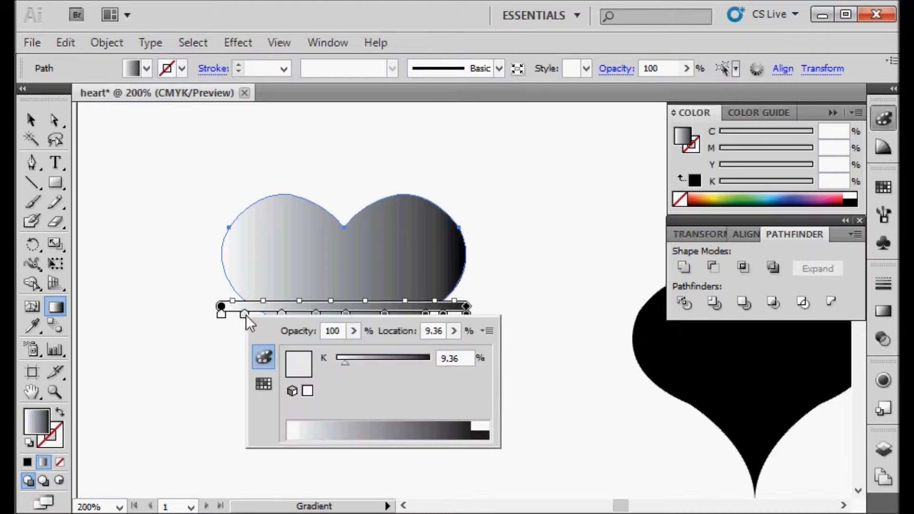
{"action": "left_click", "coordinate": [390, 428]}
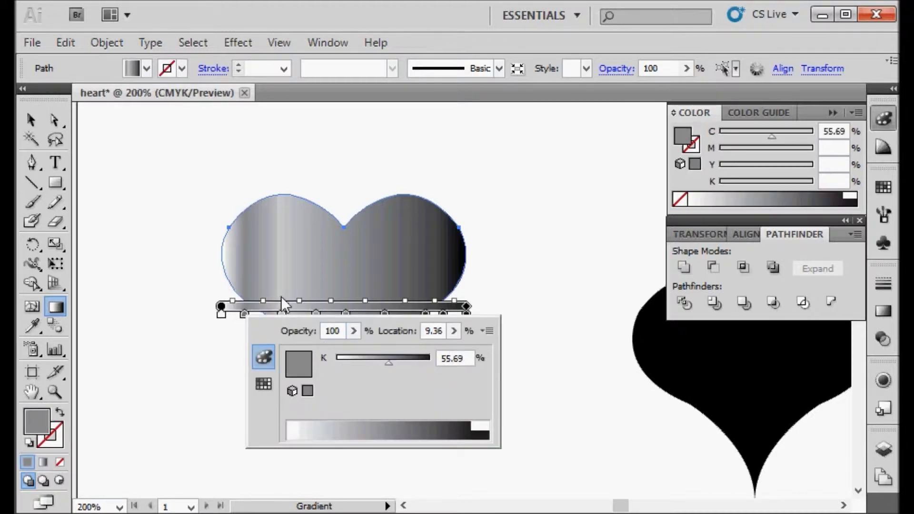
{"action": "left_click", "coordinate": [294, 312]}
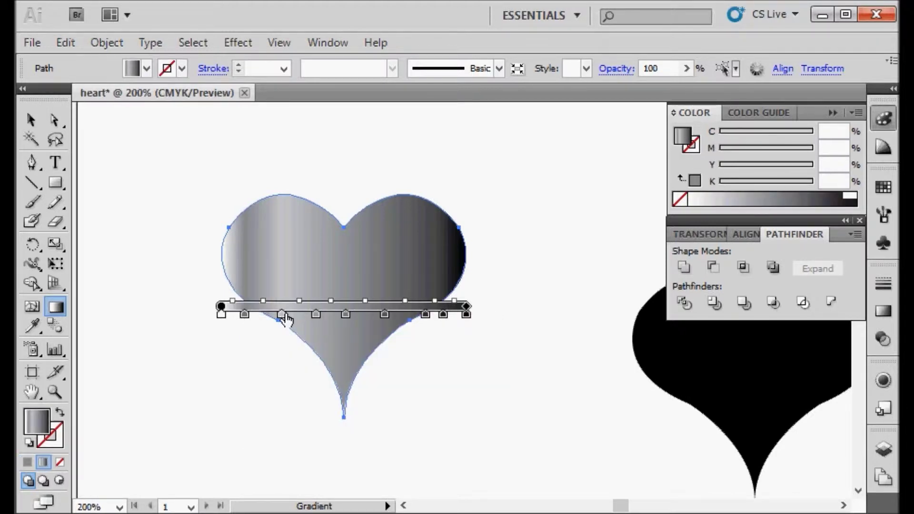
{"action": "double_click", "coordinate": [282, 315]}
{"action": "left_click", "coordinate": [509, 436]}
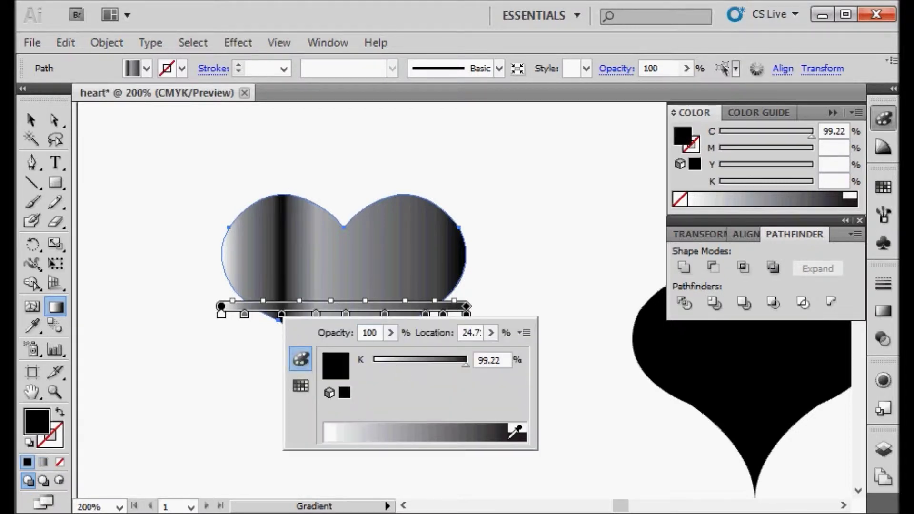
{"action": "left_click", "coordinate": [317, 314]}
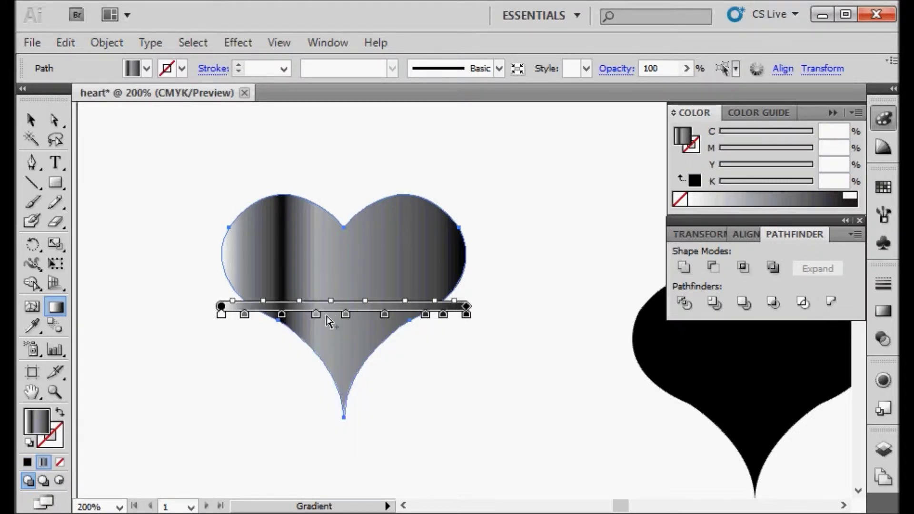
{"action": "double_click", "coordinate": [315, 315]}
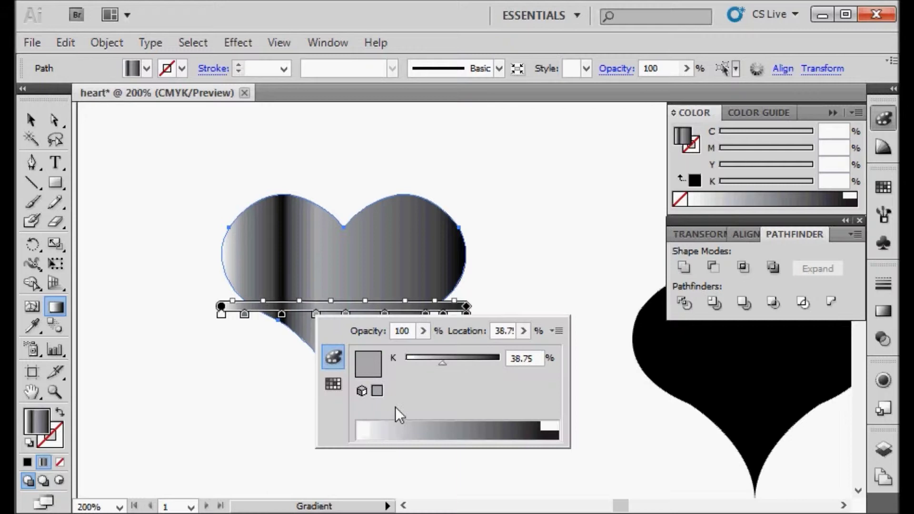
{"action": "left_click", "coordinate": [465, 423]}
{"action": "left_click", "coordinate": [346, 314]}
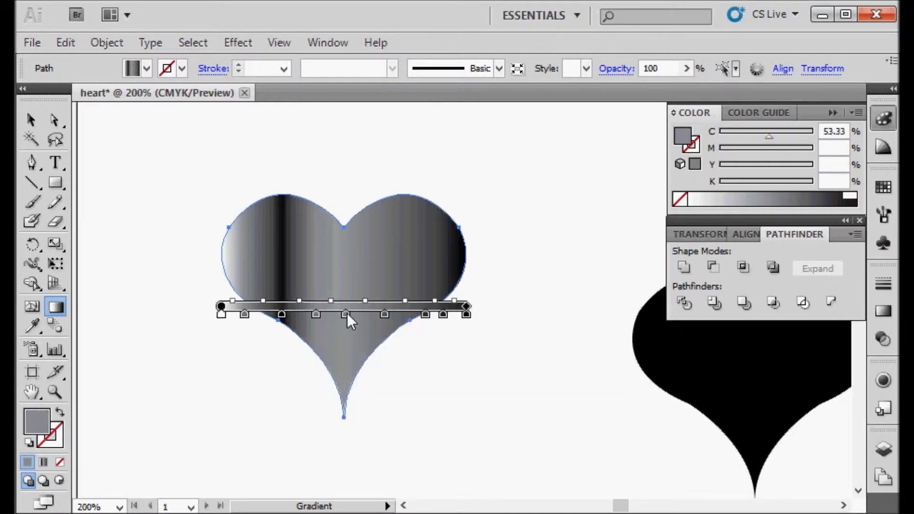
- Set the stops near 50%, 83% and 90% to light grey, dark grey and light grey
{"action": "double_click", "coordinate": [346, 314]}
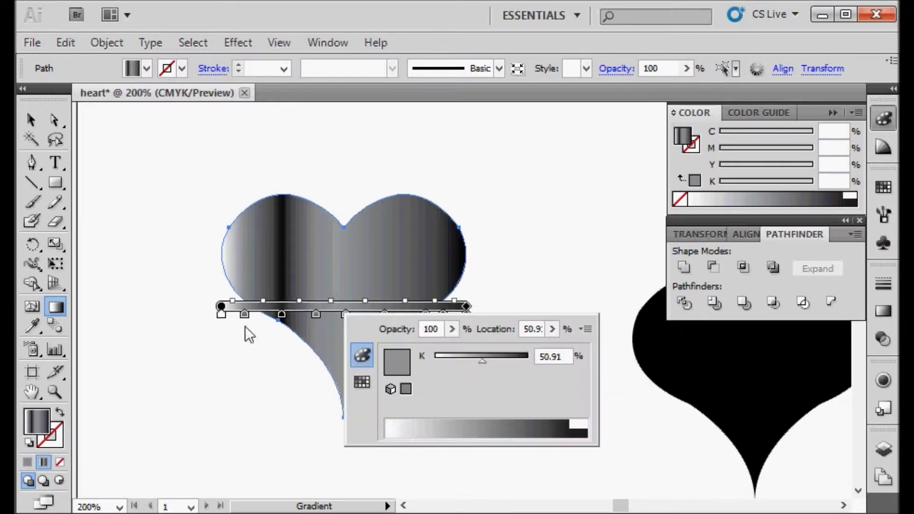
{"action": "left_click", "coordinate": [402, 426]}
{"action": "left_click", "coordinate": [394, 314]}
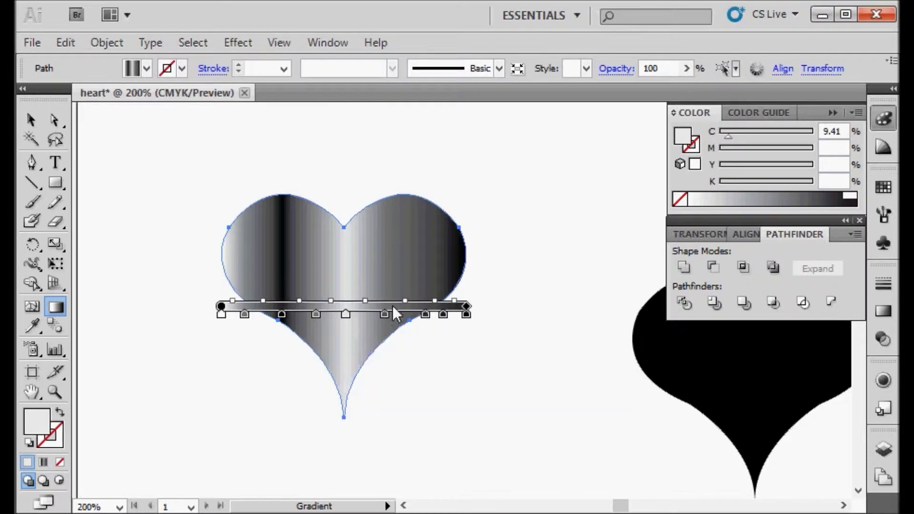
{"action": "double_click", "coordinate": [425, 315]}
{"action": "left_click", "coordinate": [645, 422]}
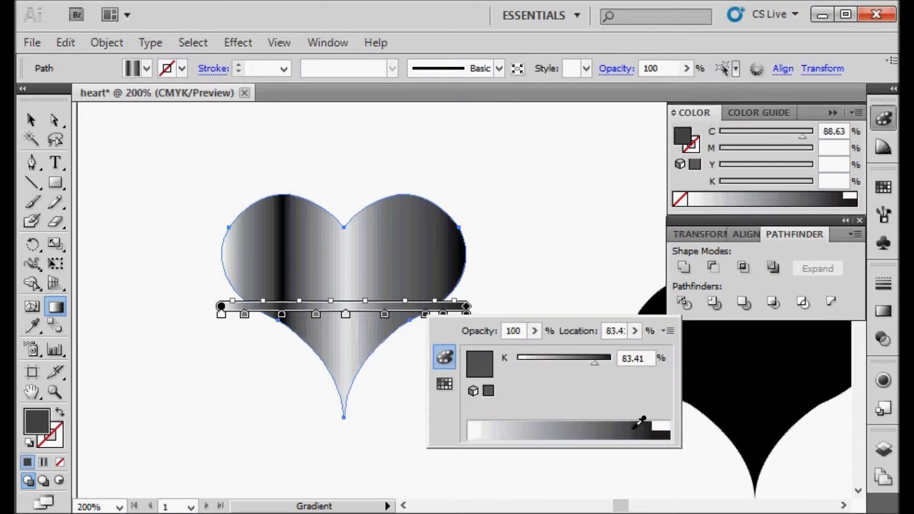
{"action": "left_click", "coordinate": [443, 313]}
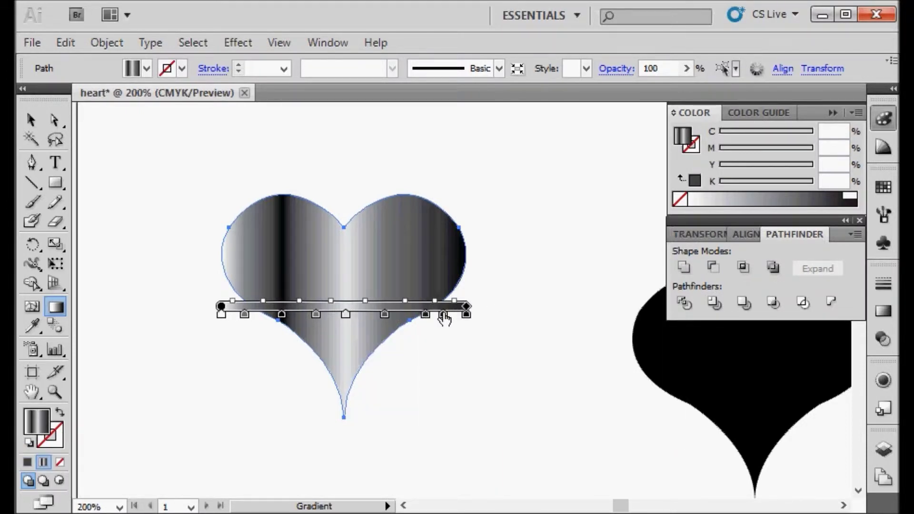
{"action": "double_click", "coordinate": [443, 312]}
{"action": "left_click", "coordinate": [537, 418]}
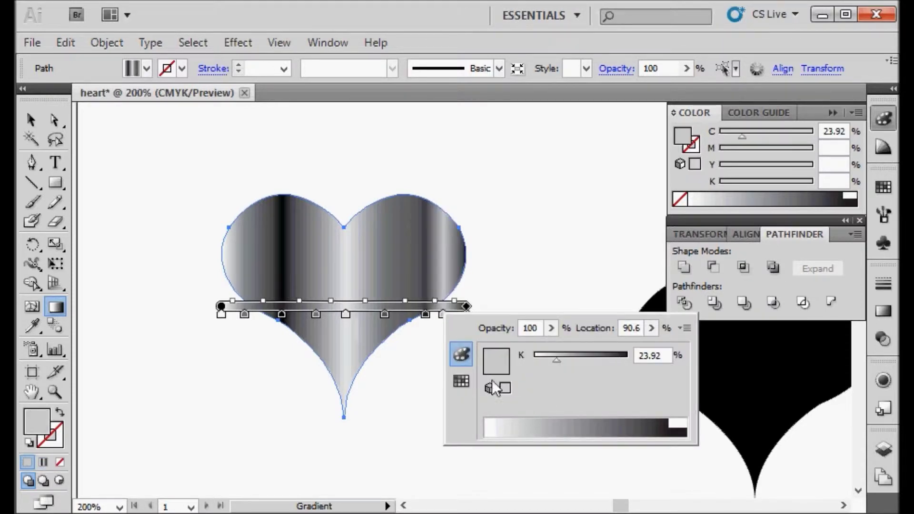
{"action": "left_click", "coordinate": [368, 311]}
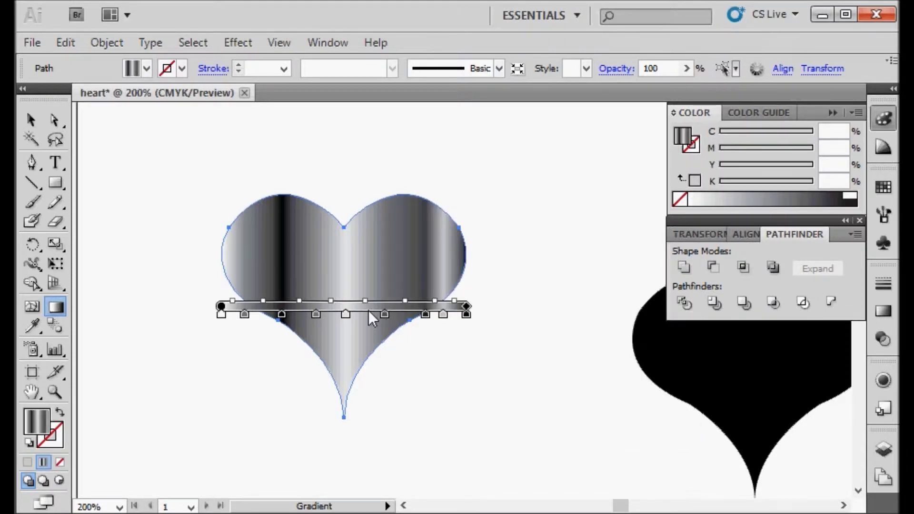
- Add one more dark grey stop to complete the striped metal gradient
{"action": "left_click", "coordinate": [369, 314]}
{"action": "double_click", "coordinate": [368, 314]}
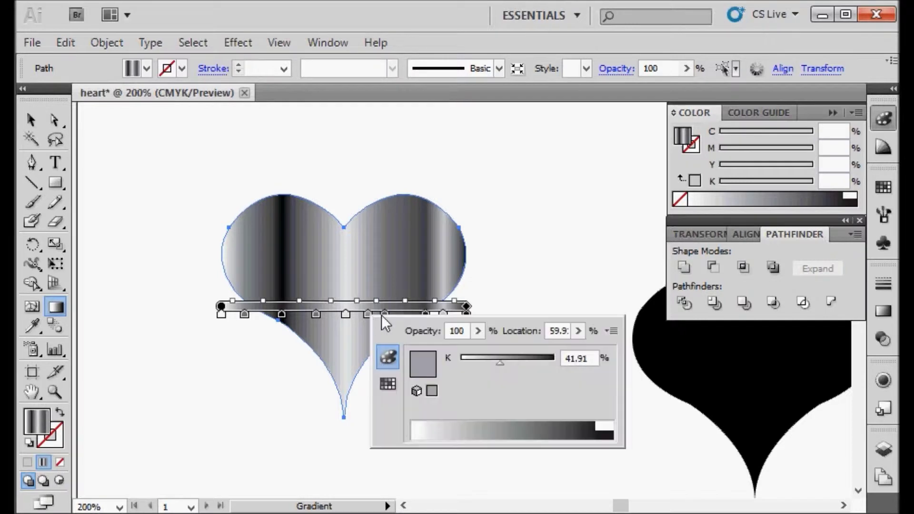
{"action": "left_click", "coordinate": [567, 421]}
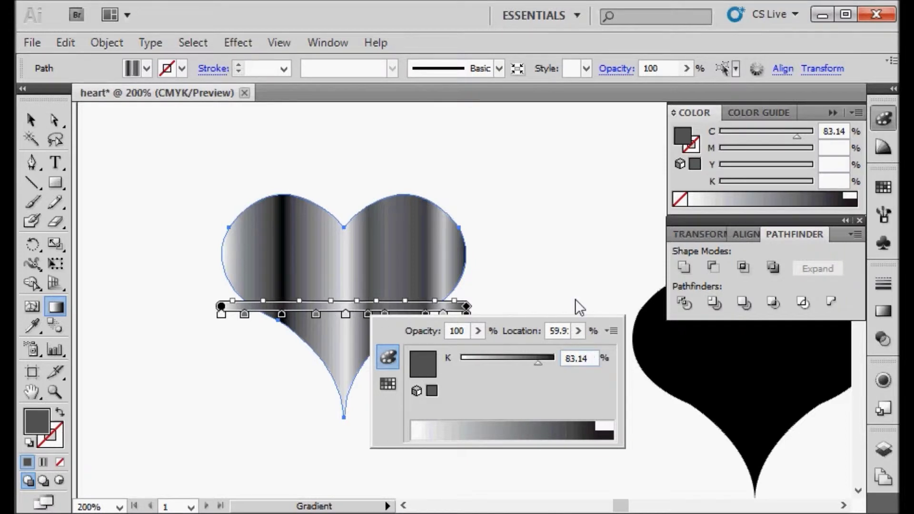
{"action": "left_click", "coordinate": [561, 269]}
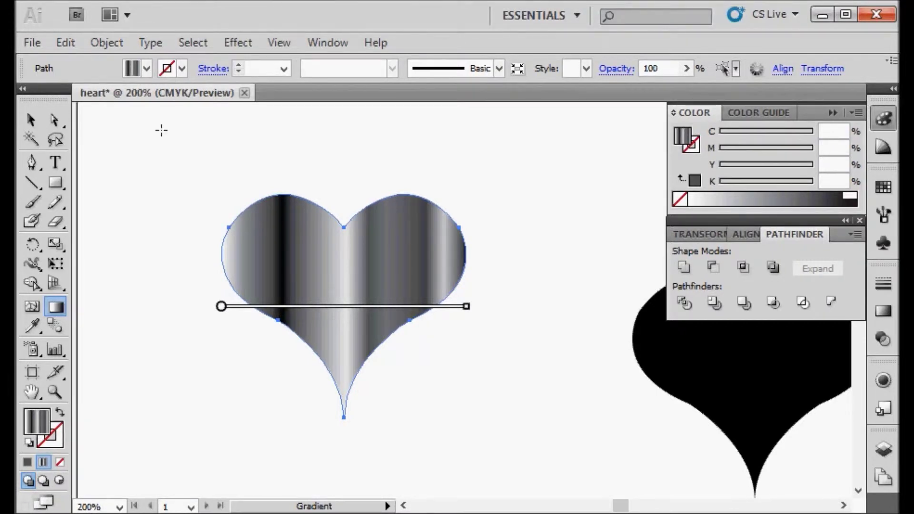
{"action": "left_click", "coordinate": [29, 121]}
- Move the black heart beside the gradient heart and change its fill to red
{"action": "left_click_drag", "start_coordinate": [699, 367], "coordinate": [550, 369]}
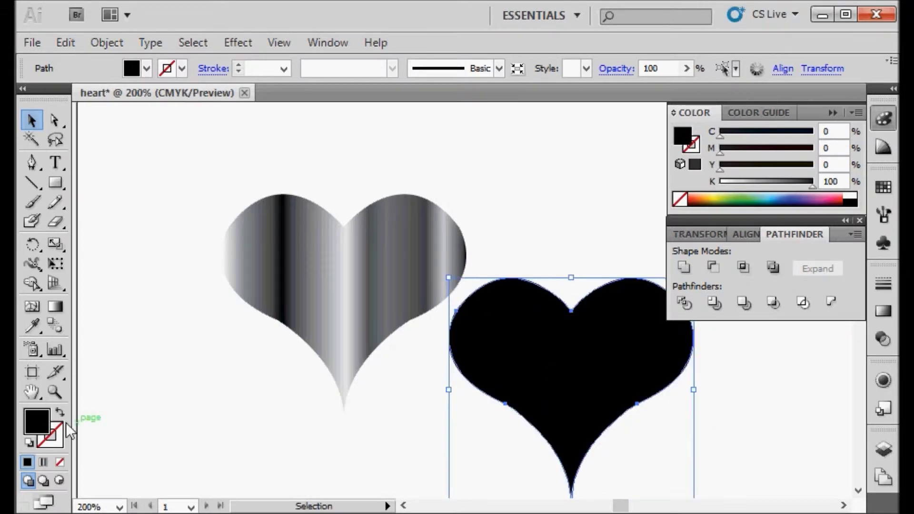
{"action": "double_click", "coordinate": [41, 425]}
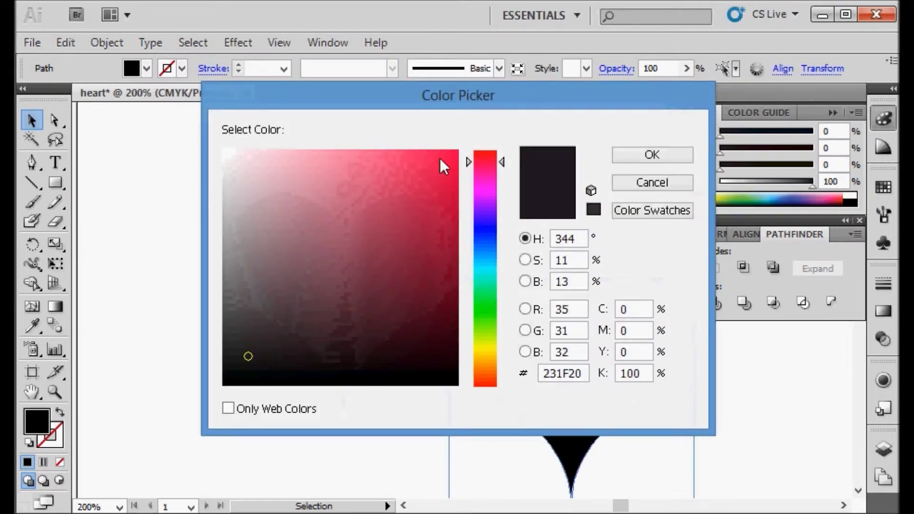
{"action": "mouse_move", "coordinate": [469, 160]}
{"action": "left_mouse_down"}
{"action": "mouse_move", "coordinate": [469, 150]}
{"action": "mouse_move", "coordinate": [435, 169]}
{"action": "mouse_move", "coordinate": [465, 162]}
{"action": "mouse_move", "coordinate": [470, 150]}
{"action": "mouse_move", "coordinate": [452, 152]}
{"action": "mouse_move", "coordinate": [446, 183]}
{"action": "left_mouse_up"}
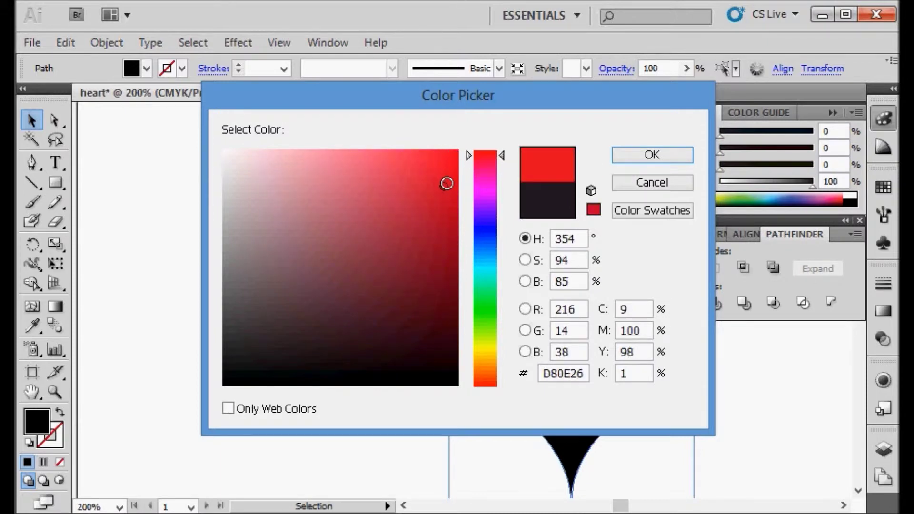
{"action": "left_click", "coordinate": [629, 157]}
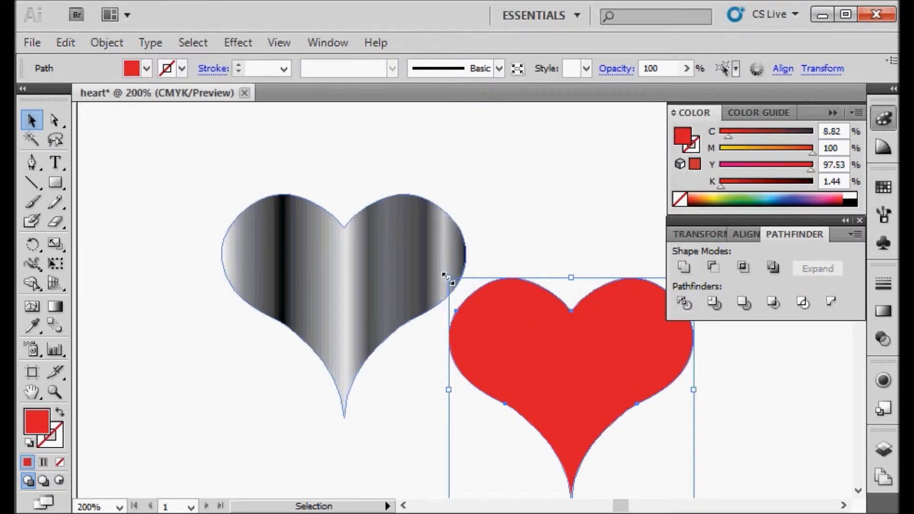
- Shrink the red heart slightly from its corner, keeping its proportions
{"action": "key", "text": "shift"}
{"action": "left_click_drag", "start_coordinate": [448, 279], "coordinate": [458, 286]}
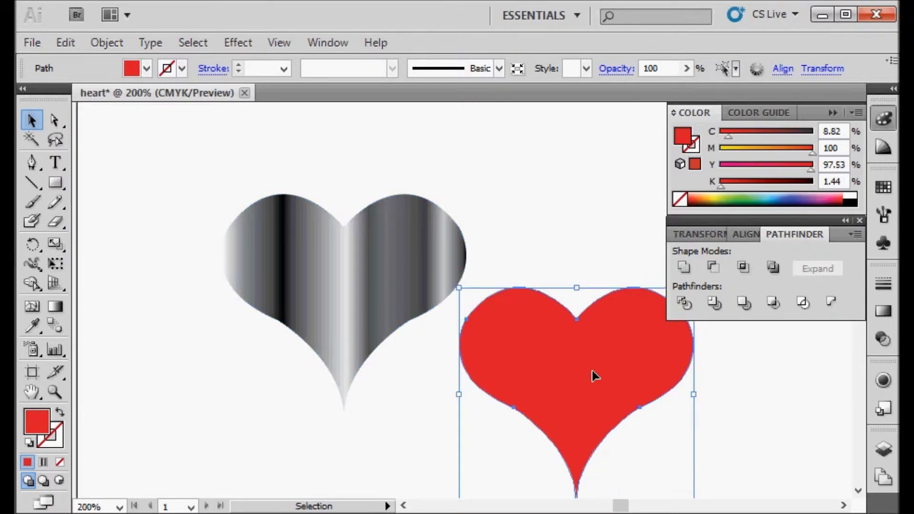
{"action": "left_click", "coordinate": [589, 193]}
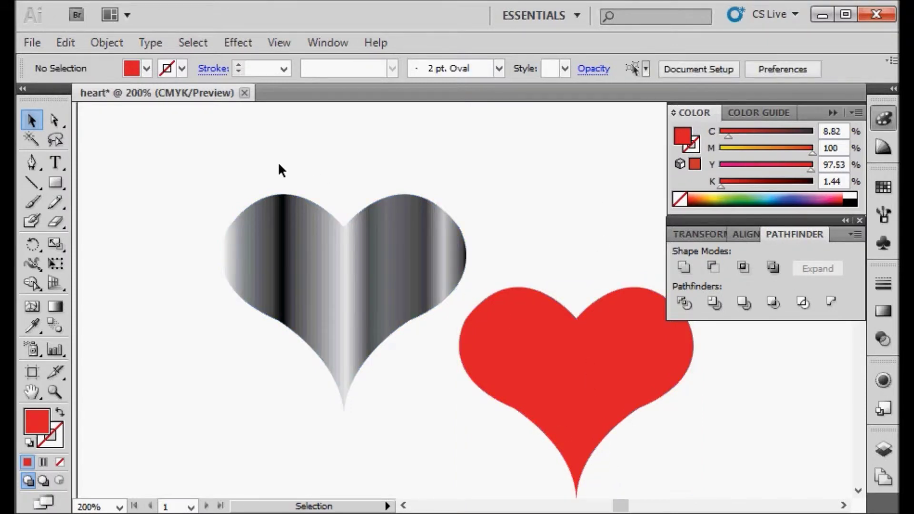
- Drag the red heart onto the striped grey heart so a thin metallic rim shows
{"action": "key", "text": "ctrl+z"}
{"action": "key", "text": "z"}
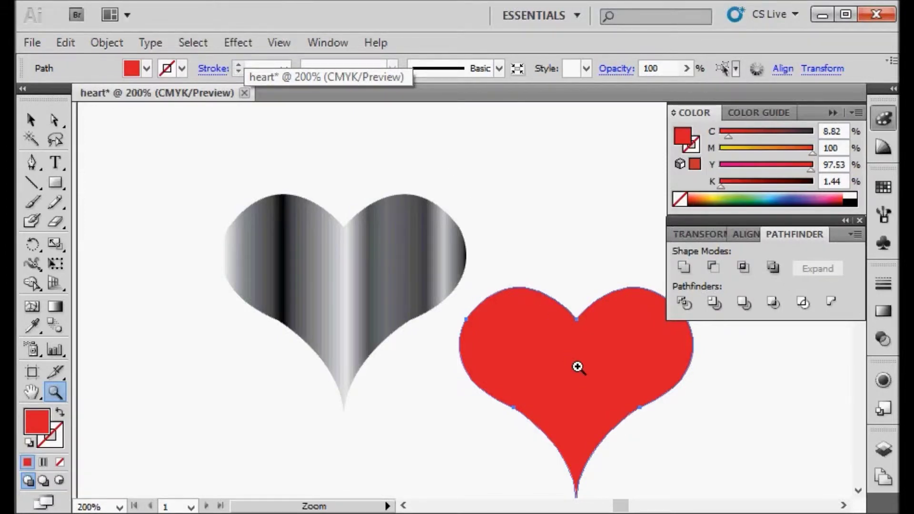
{"action": "left_click", "coordinate": [31, 119]}
{"action": "left_click_drag", "start_coordinate": [562, 353], "coordinate": [326, 260]}
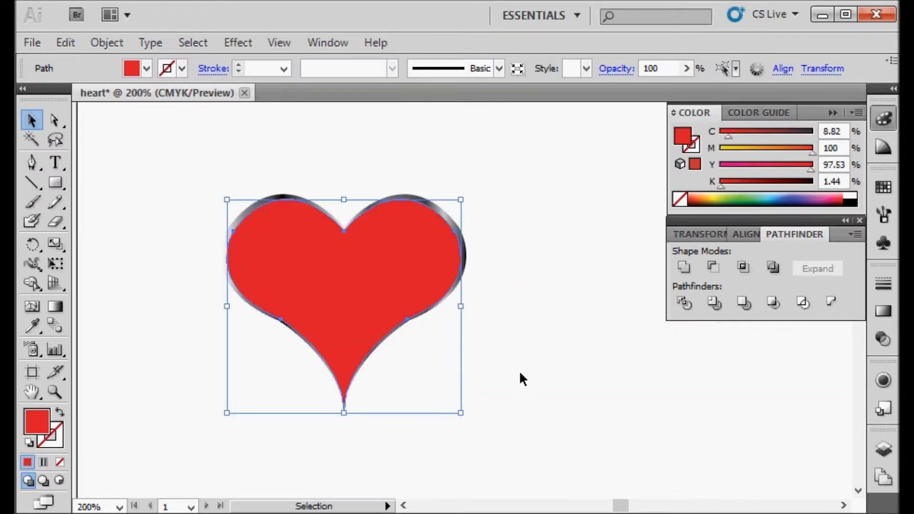
{"action": "left_click", "coordinate": [503, 370]}
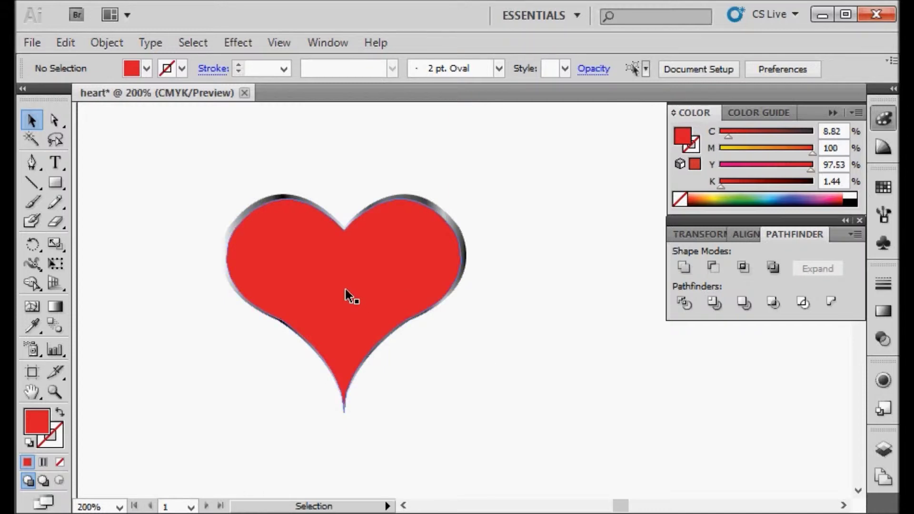
- Move the red heart aside to the lower right and draw a small rectangle above it
{"action": "left_click_drag", "start_coordinate": [345, 287], "coordinate": [595, 393]}
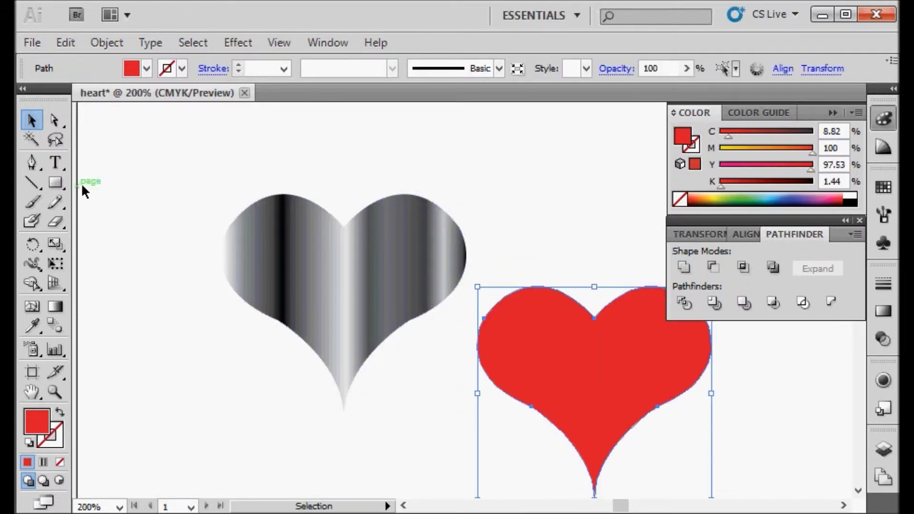
{"action": "left_click", "coordinate": [157, 166]}
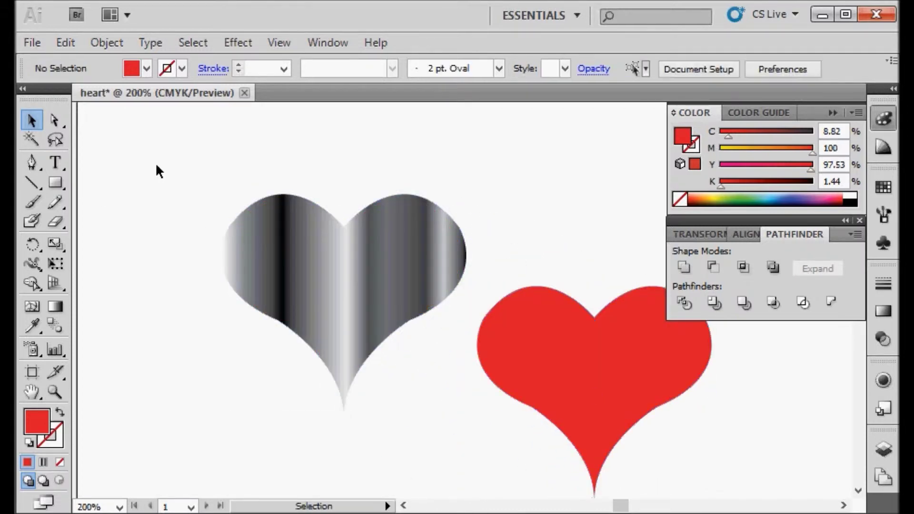
{"action": "left_click", "coordinate": [56, 184]}
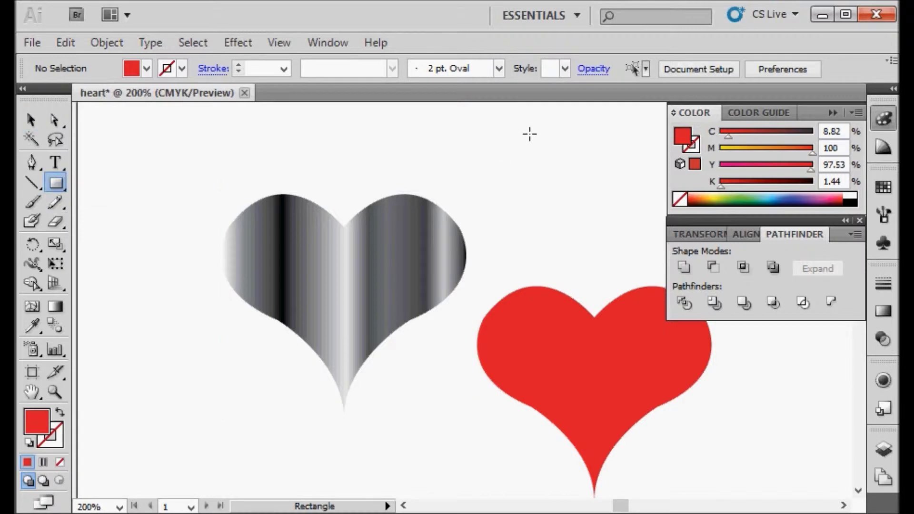
{"action": "left_click_drag", "start_coordinate": [516, 141], "coordinate": [561, 199]}
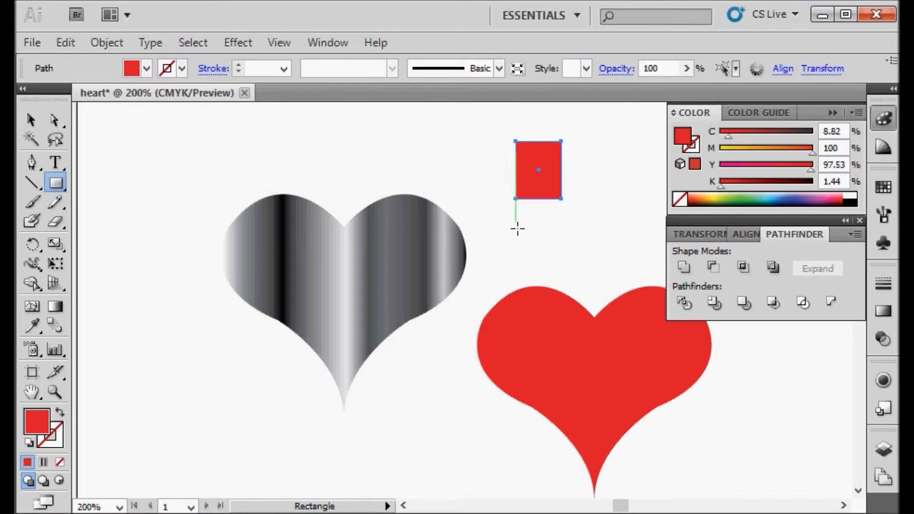
- Fill the rectangle brown (7F595D) and zoom in to centre it in view
{"action": "double_click", "coordinate": [31, 411]}
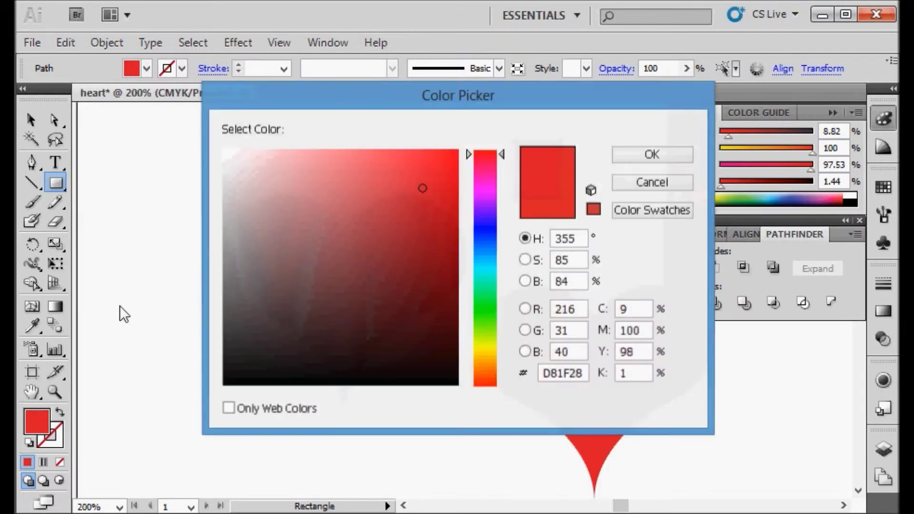
{"action": "left_click", "coordinate": [295, 266]}
{"action": "left_click", "coordinate": [622, 157]}
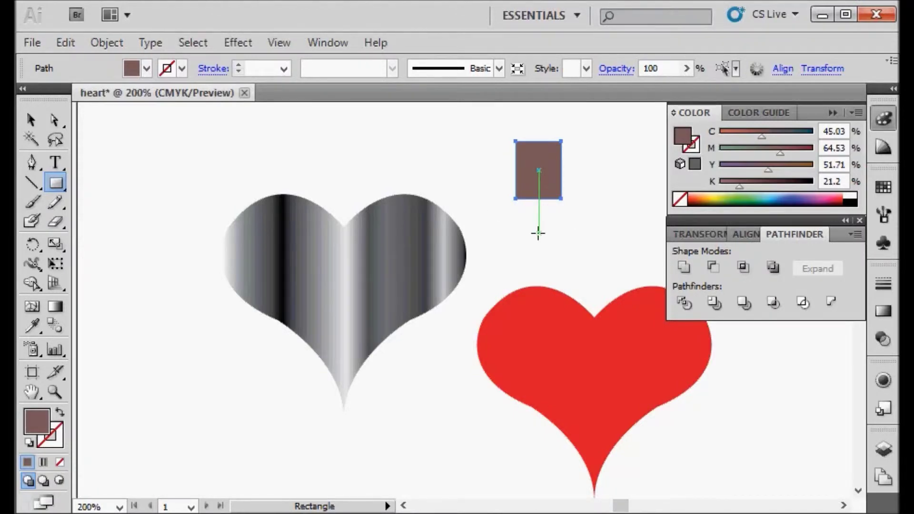
{"action": "scroll", "coordinate": [538, 233], "scroll_direction": "up", "scroll_amount": 3}
{"action": "left_click_drag", "start_coordinate": [551, 192], "coordinate": [476, 459]}
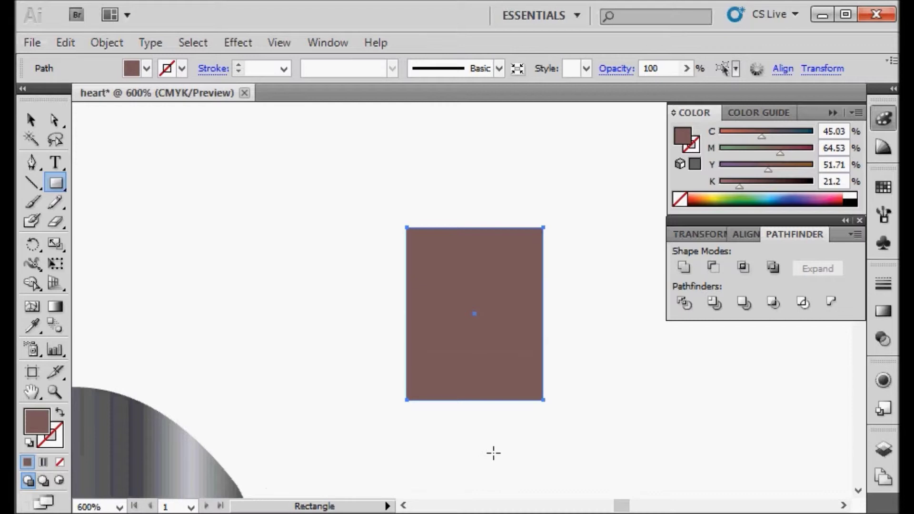
{"action": "left_click", "coordinate": [326, 240]}
- Start the knob outline with two base anchors and a curved left side
{"action": "left_click", "coordinate": [519, 270]}
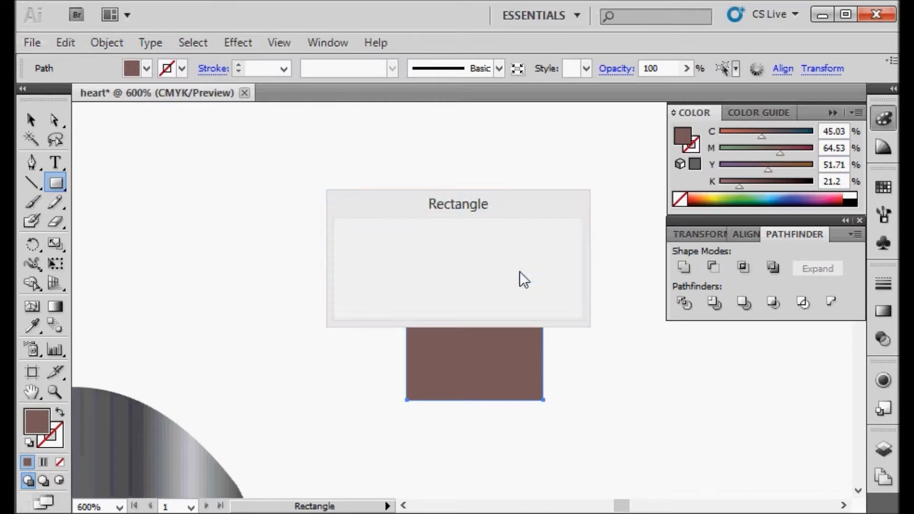
{"action": "left_click", "coordinate": [33, 164]}
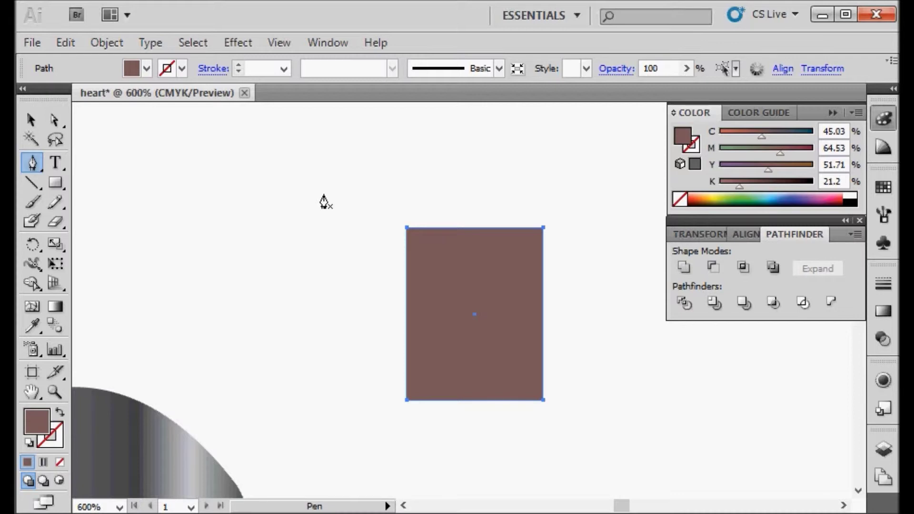
{"action": "left_click", "coordinate": [324, 193]}
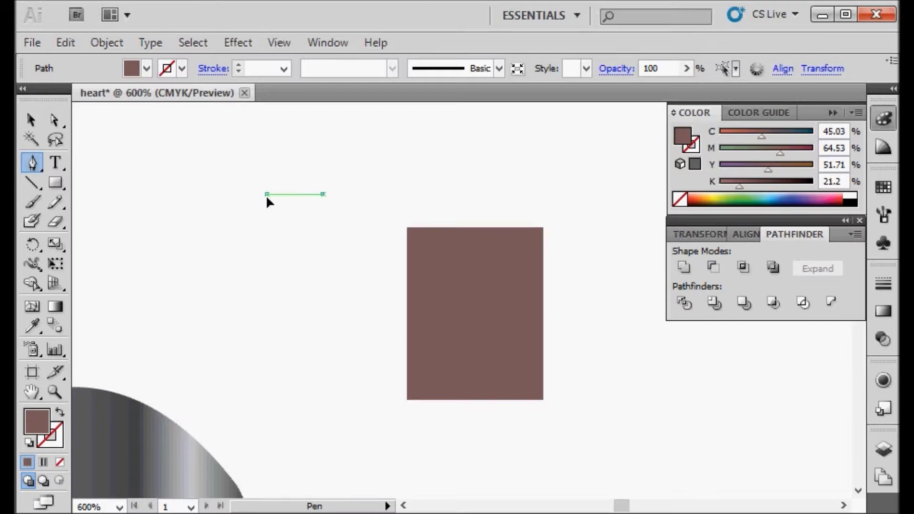
{"action": "left_click", "coordinate": [266, 194]}
{"action": "left_click_drag", "start_coordinate": [277, 152], "coordinate": [274, 112]}
{"action": "left_click", "coordinate": [277, 152]}
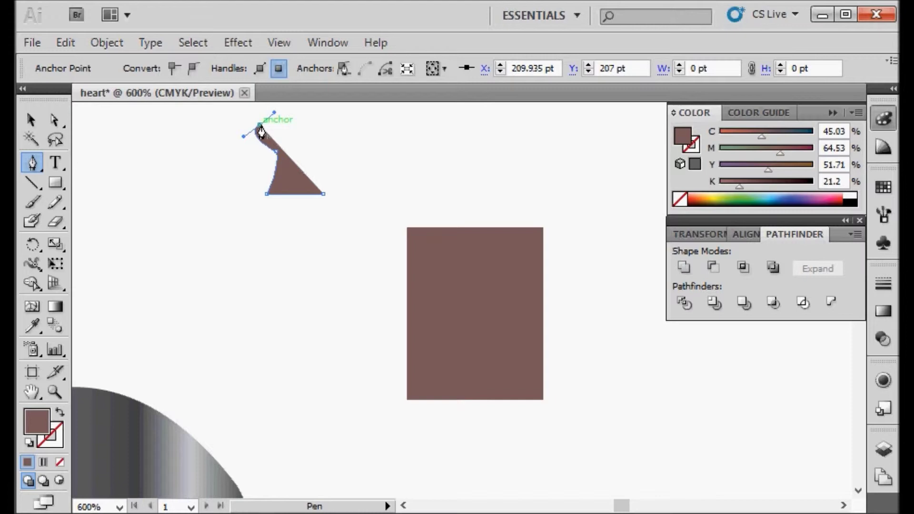
- Round the knob's top-right and curve its right side inward to finish the tab shape
{"action": "left_click", "coordinate": [261, 129]}
{"action": "left_click_drag", "start_coordinate": [314, 125], "coordinate": [343, 147]}
{"action": "left_click", "coordinate": [313, 125]}
{"action": "left_click_drag", "start_coordinate": [310, 153], "coordinate": [352, 209]}
{"action": "left_click", "coordinate": [310, 153]}
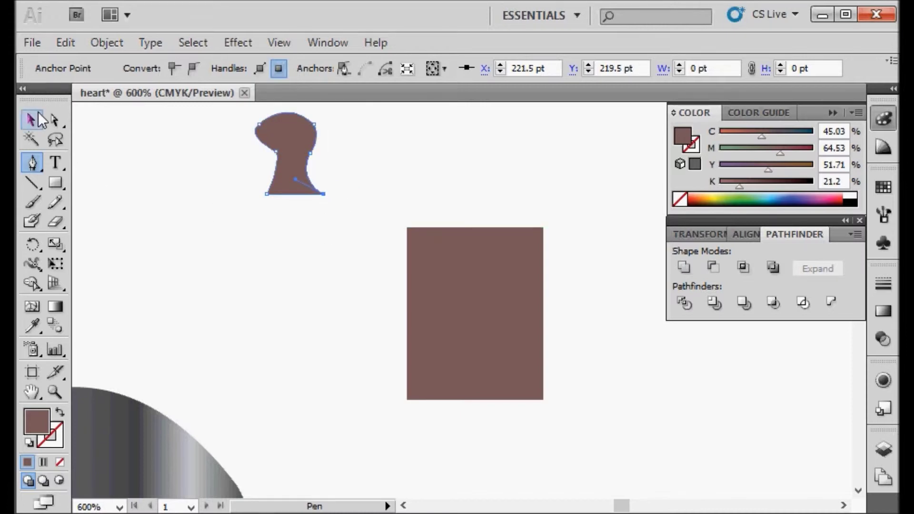
{"action": "left_click", "coordinate": [33, 121]}
- Move the knob down and duplicate it, placing a copy above the original
{"action": "left_click", "coordinate": [205, 202]}
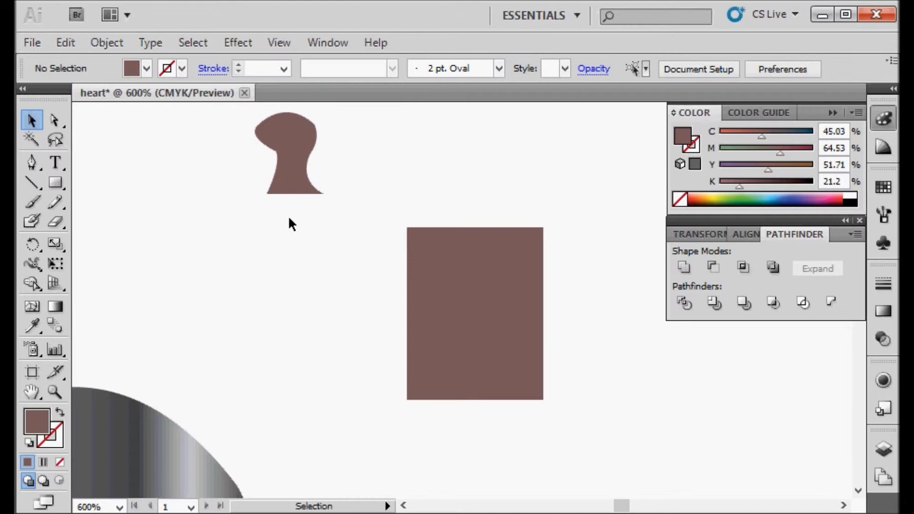
{"action": "left_click_drag", "start_coordinate": [298, 139], "coordinate": [302, 234]}
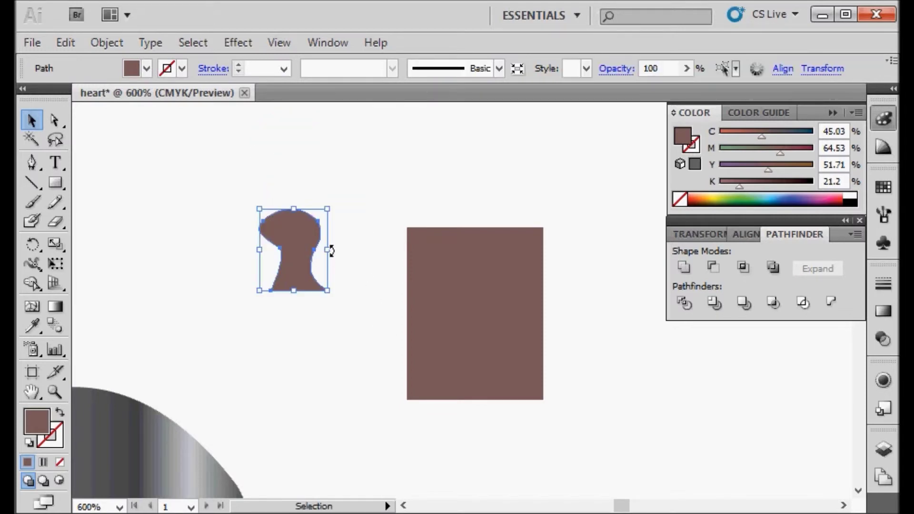
{"action": "key", "text": "ctrl"}
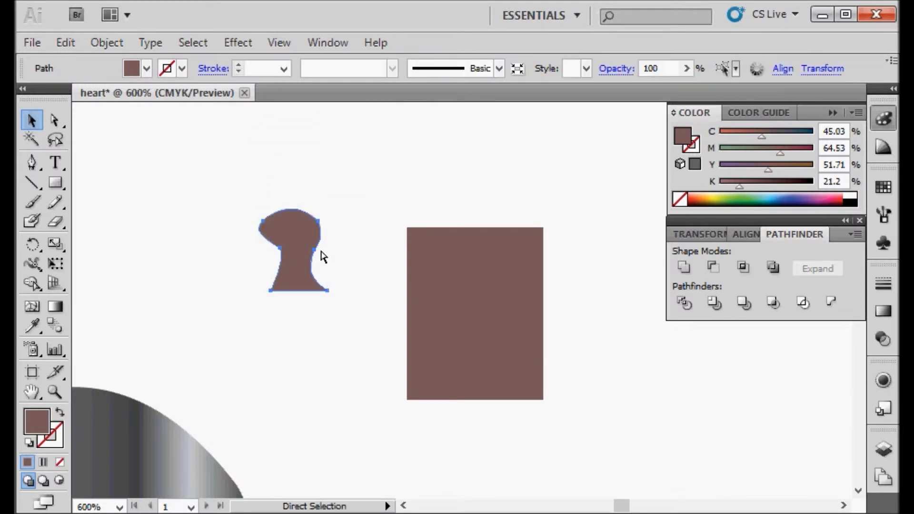
{"action": "left_click", "coordinate": [367, 281]}
{"action": "left_click_drag", "start_coordinate": [456, 296], "coordinate": [330, 154]}
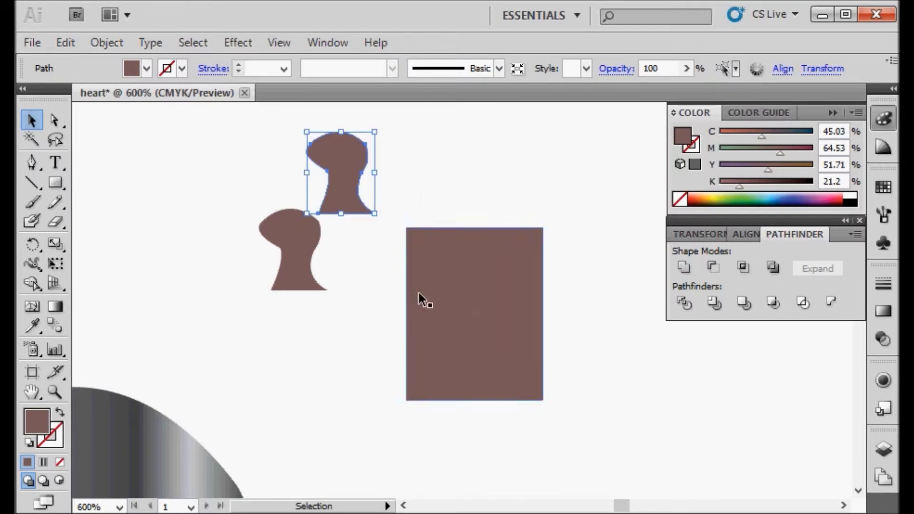
- Rotate a knob copy sideways onto the square's left edge and Unite it with the square
{"action": "left_click_drag", "start_coordinate": [462, 302], "coordinate": [286, 359]}
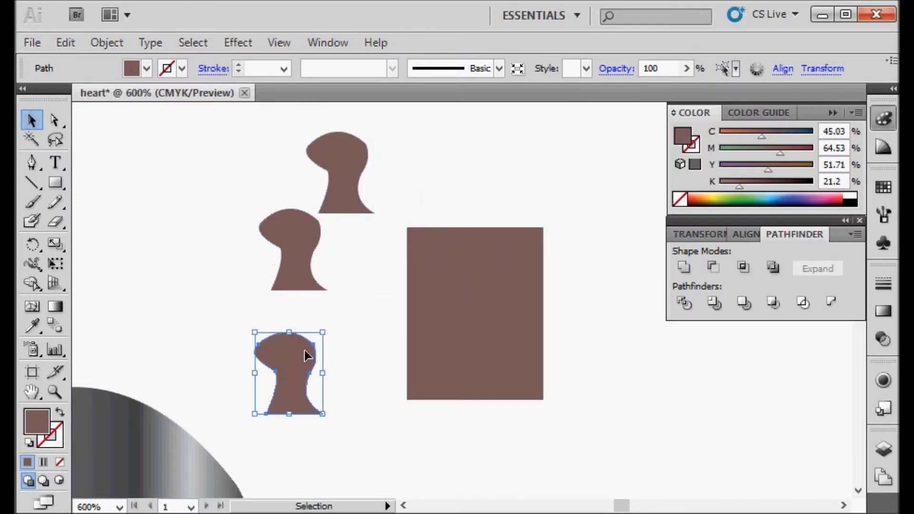
{"action": "left_click_drag", "start_coordinate": [326, 325], "coordinate": [233, 347]}
{"action": "left_click_drag", "start_coordinate": [300, 359], "coordinate": [359, 302]}
{"action": "left_click", "coordinate": [407, 432]}
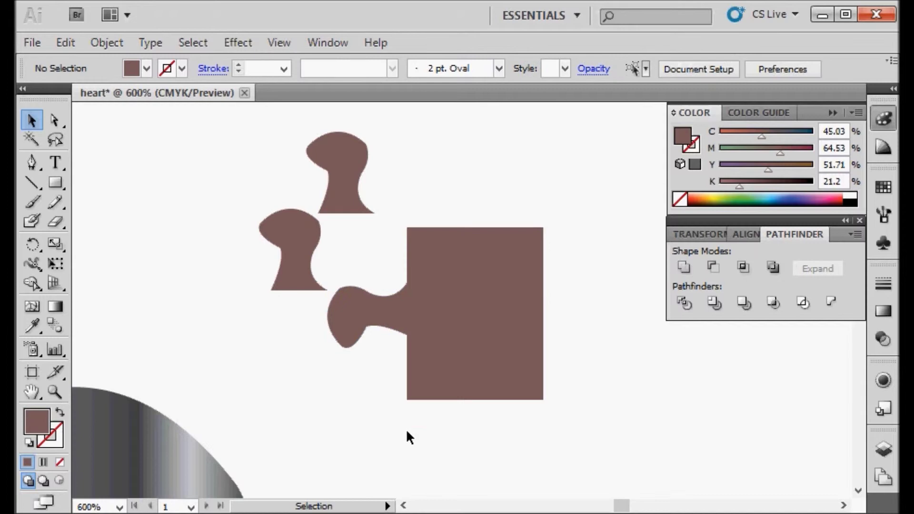
{"action": "left_click_drag", "start_coordinate": [598, 204], "coordinate": [390, 371]}
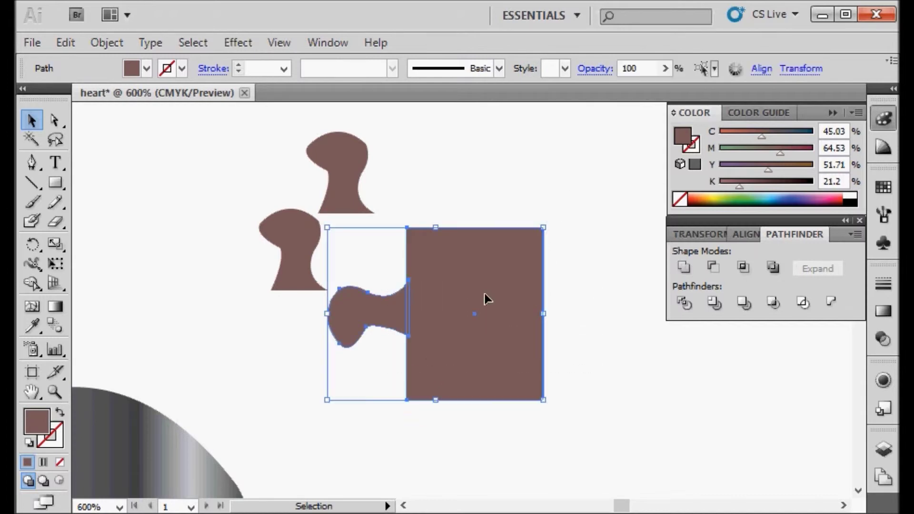
{"action": "left_click", "coordinate": [684, 267]}
{"action": "left_click", "coordinate": [611, 398]}
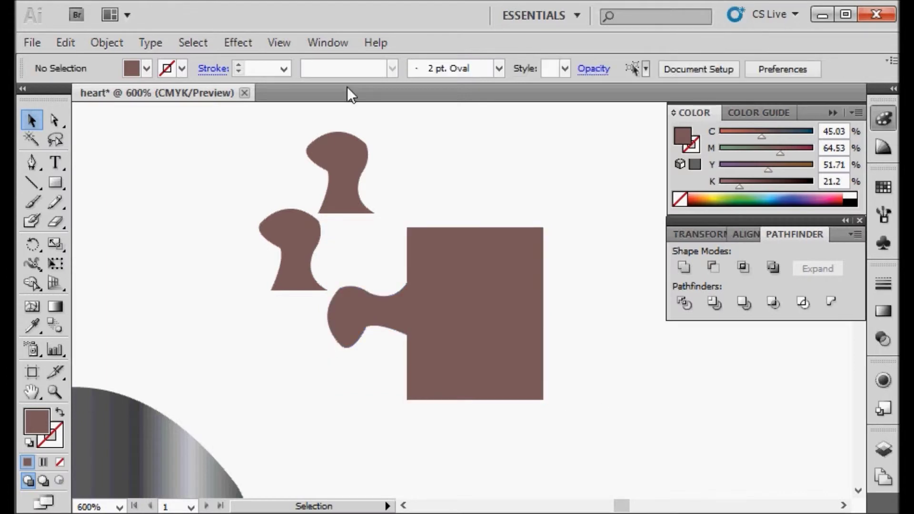
- Shrink and narrow the top knob, set it on the square's top edge, and Unite them
{"action": "left_click", "coordinate": [361, 164]}
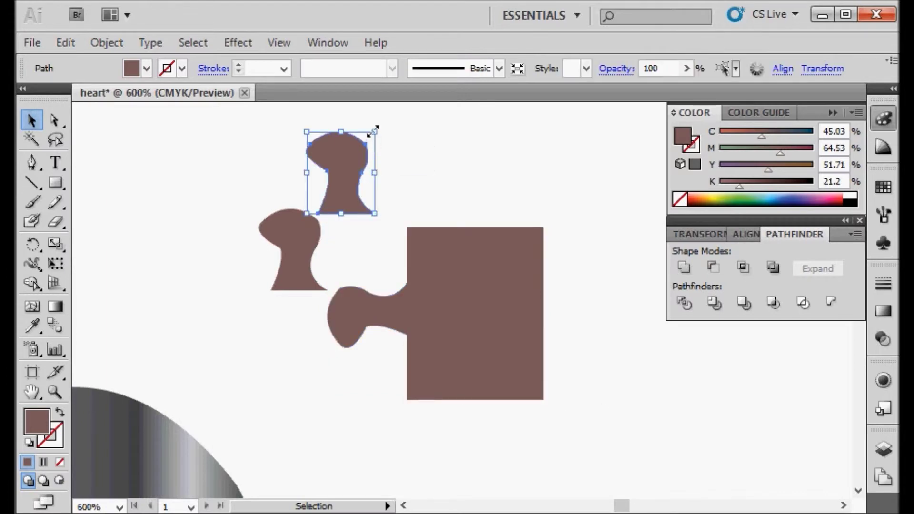
{"action": "left_click_drag", "start_coordinate": [373, 129], "coordinate": [364, 143]}
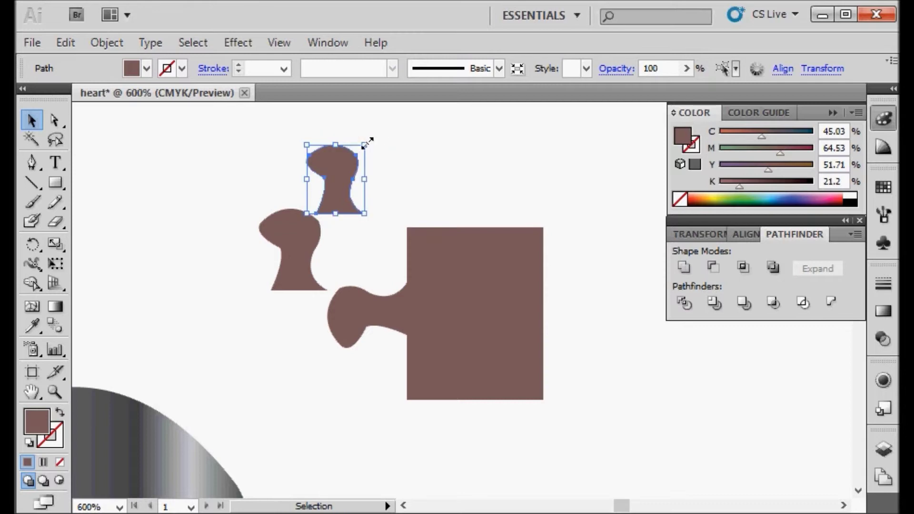
{"action": "left_click_drag", "start_coordinate": [364, 179], "coordinate": [357, 178]}
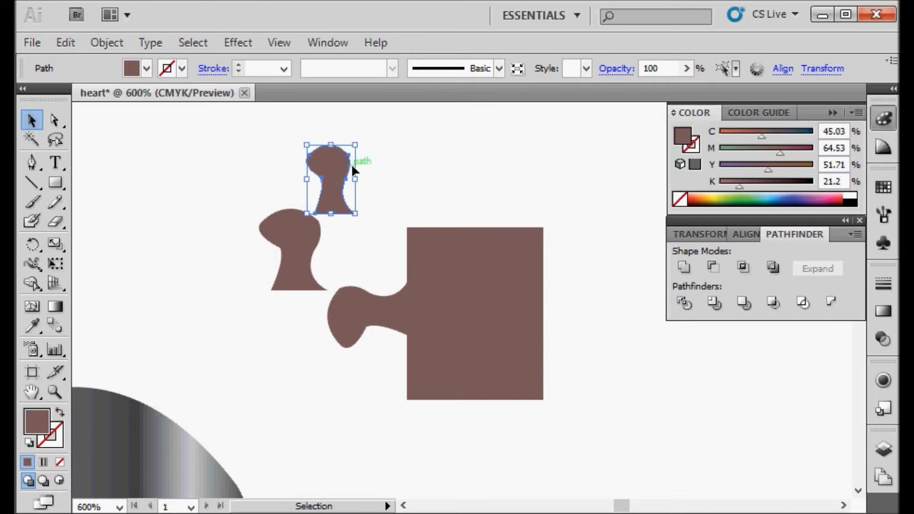
{"action": "left_click_drag", "start_coordinate": [340, 181], "coordinate": [478, 194]}
{"action": "left_click_drag", "start_coordinate": [595, 143], "coordinate": [459, 256]}
{"action": "left_click", "coordinate": [684, 269]}
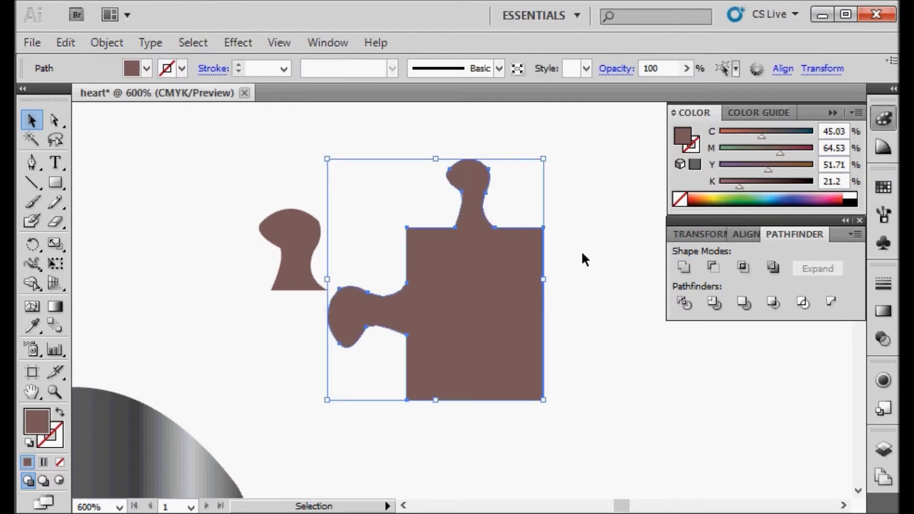
{"action": "left_click", "coordinate": [582, 250]}
{"action": "left_click", "coordinate": [287, 233]}
- Resize and rotate the spare knob over the square's right edge and cut it out with Exclude
{"action": "left_click", "coordinate": [286, 232]}
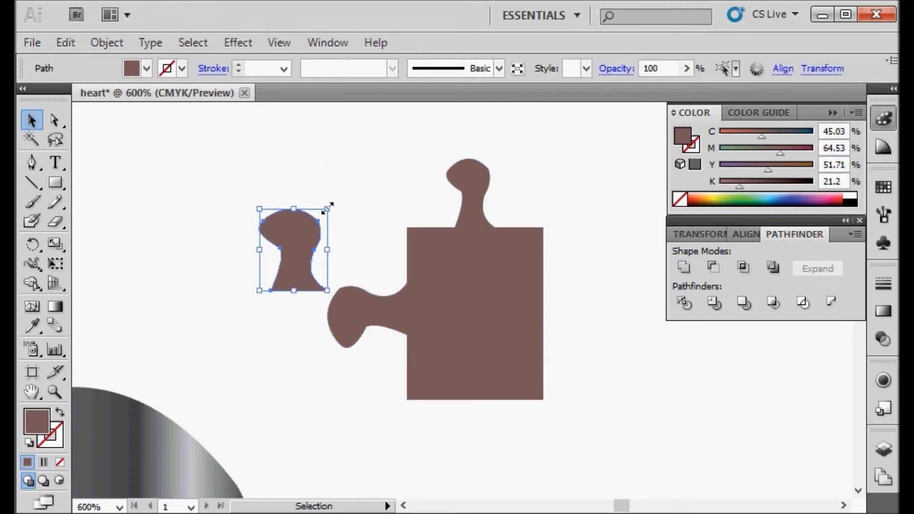
{"action": "left_click_drag", "start_coordinate": [296, 209], "coordinate": [296, 197]}
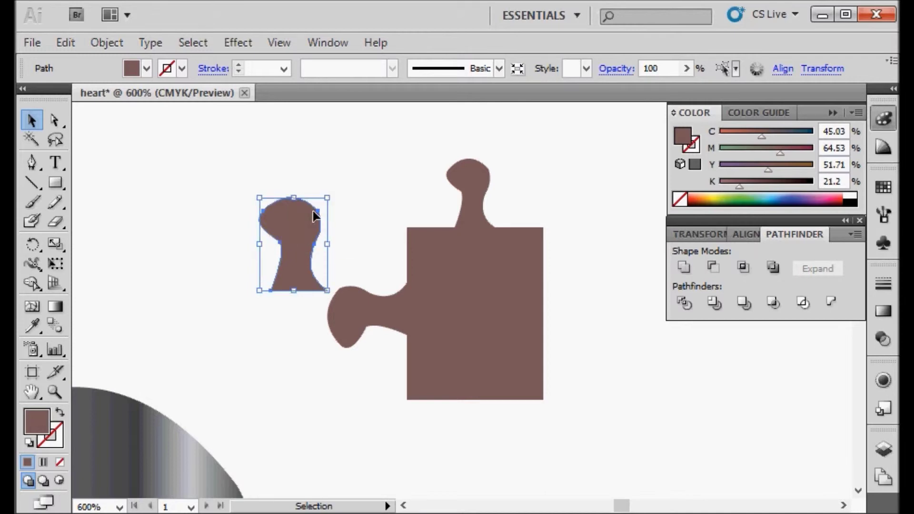
{"action": "left_click_drag", "start_coordinate": [327, 246], "coordinate": [303, 246]}
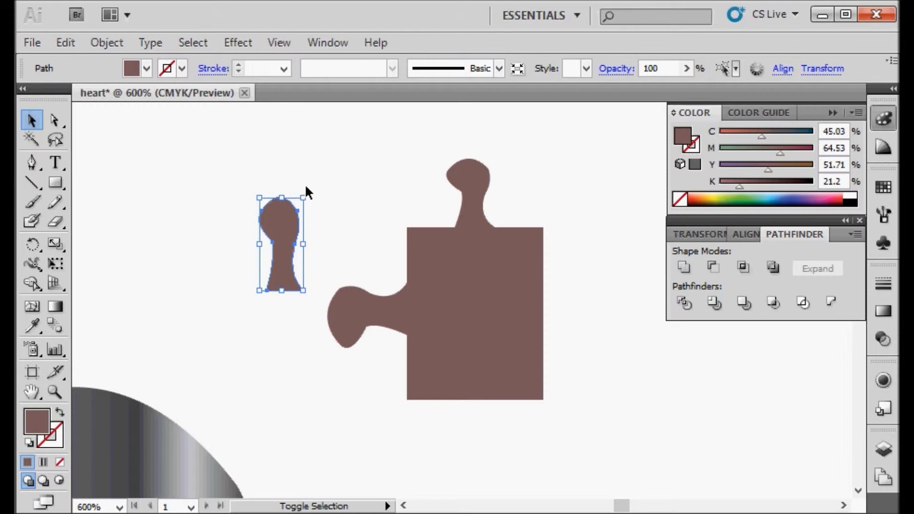
{"action": "left_click_drag", "start_coordinate": [304, 191], "coordinate": [592, 285]}
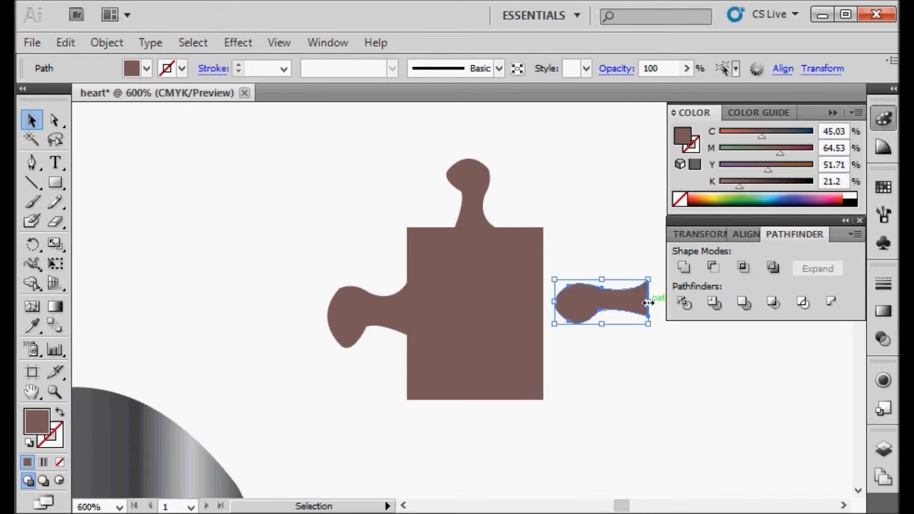
{"action": "left_click_drag", "start_coordinate": [649, 301], "coordinate": [523, 303]}
{"action": "left_click_drag", "start_coordinate": [577, 249], "coordinate": [524, 319]}
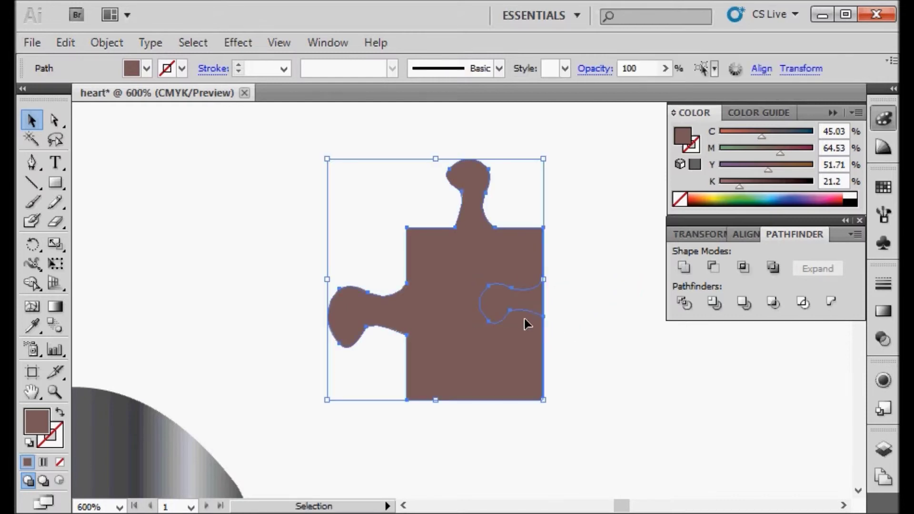
{"action": "left_click", "coordinate": [771, 273]}
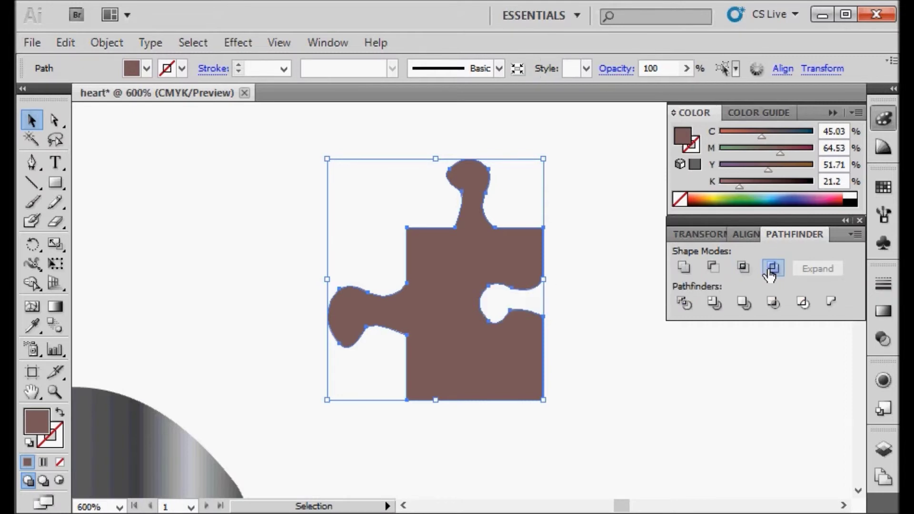
{"action": "left_click", "coordinate": [609, 420]}
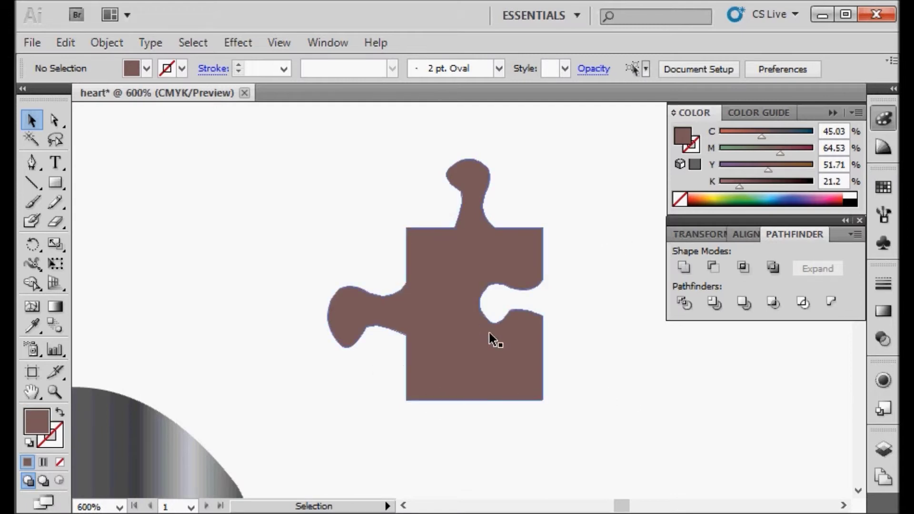
- Move the knob shape below the square, rotate it upright, and make it narrower and taller
{"action": "left_click", "coordinate": [473, 338]}
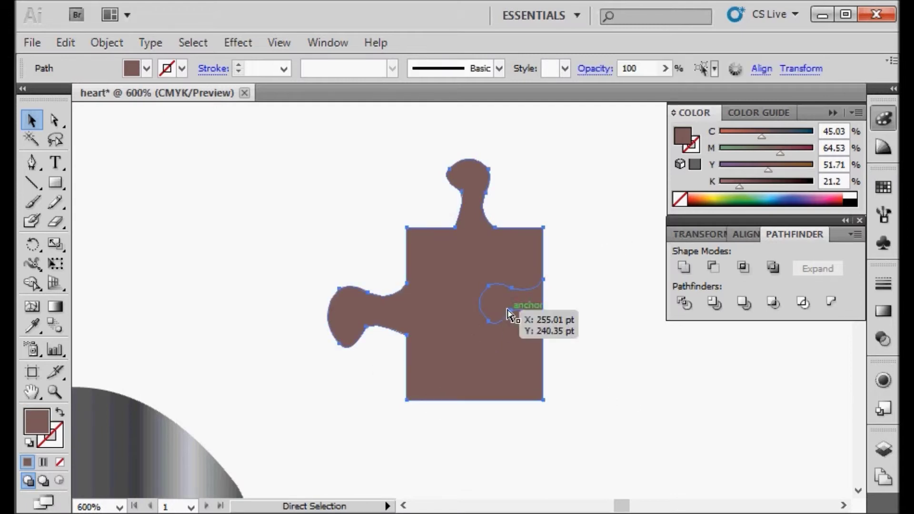
{"action": "mouse_move", "coordinate": [516, 302]}
{"action": "left_mouse_down"}
{"action": "mouse_move", "coordinate": [580, 309]}
{"action": "mouse_move", "coordinate": [478, 298]}
{"action": "mouse_move", "coordinate": [516, 303]}
{"action": "left_mouse_up"}
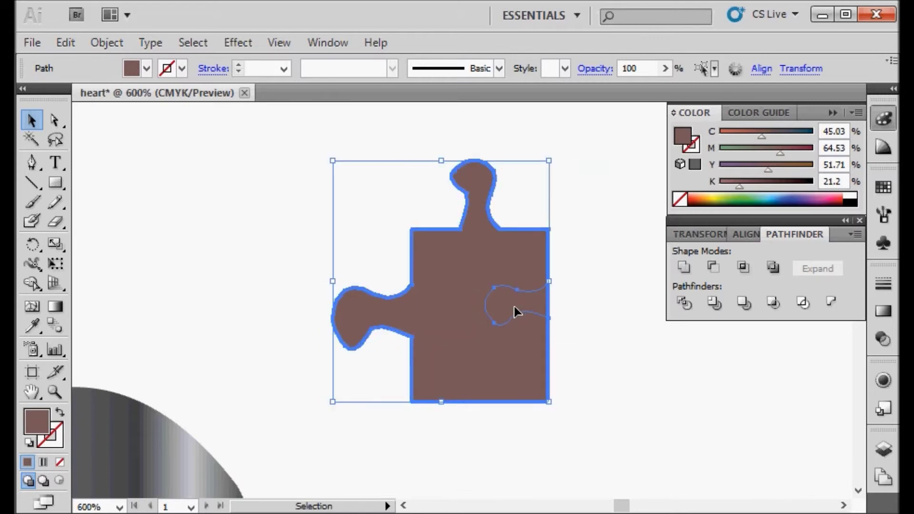
{"action": "left_click", "coordinate": [597, 323]}
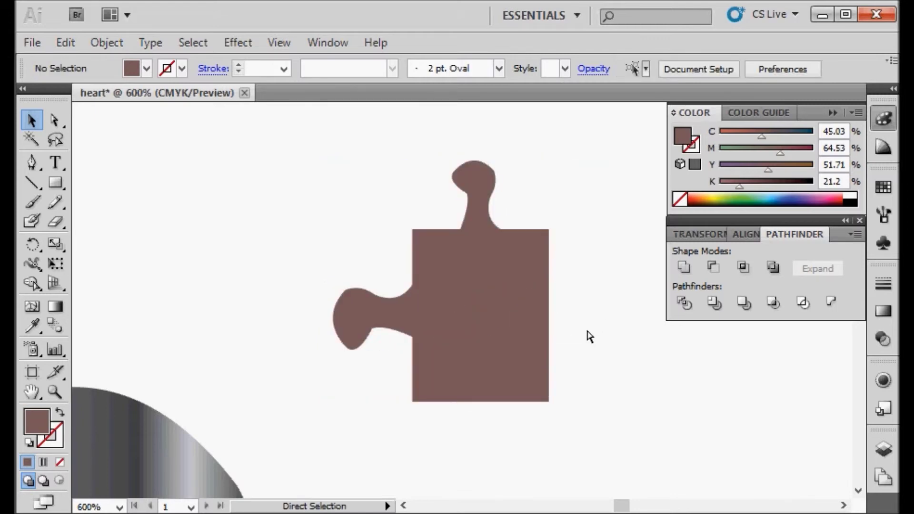
{"action": "key", "text": "ctrl+z"}
{"action": "key", "text": "ctrl+z"}
{"action": "left_click_drag", "start_coordinate": [519, 305], "coordinate": [586, 297]}
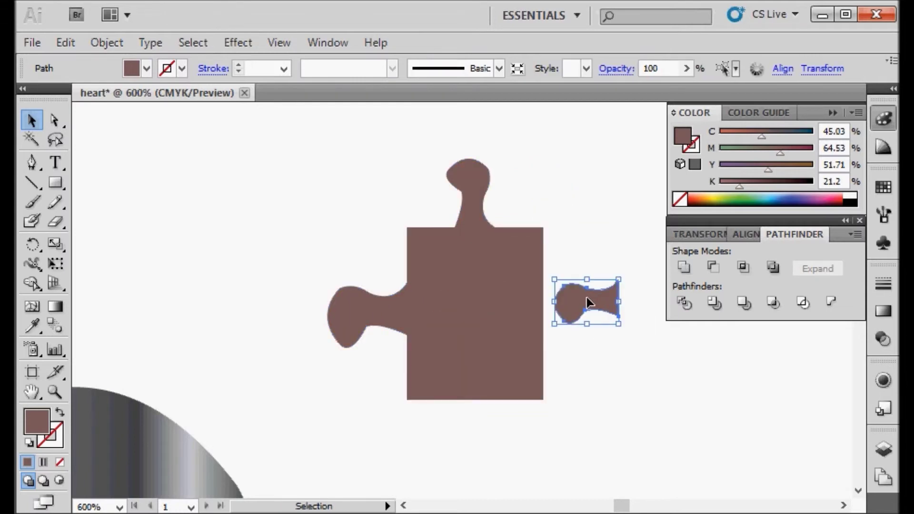
{"action": "key", "text": "ctrl+z"}
{"action": "left_click_drag", "start_coordinate": [454, 303], "coordinate": [476, 448]}
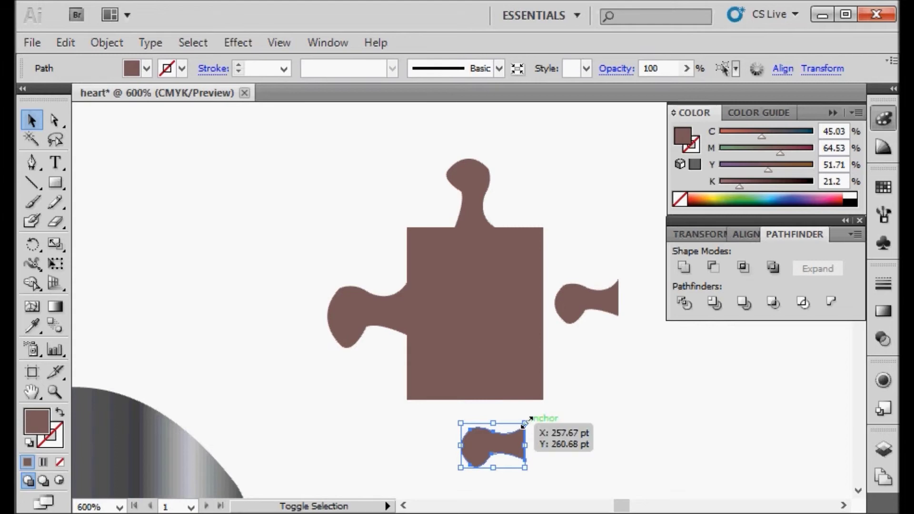
{"action": "left_click_drag", "start_coordinate": [524, 418], "coordinate": [526, 464]}
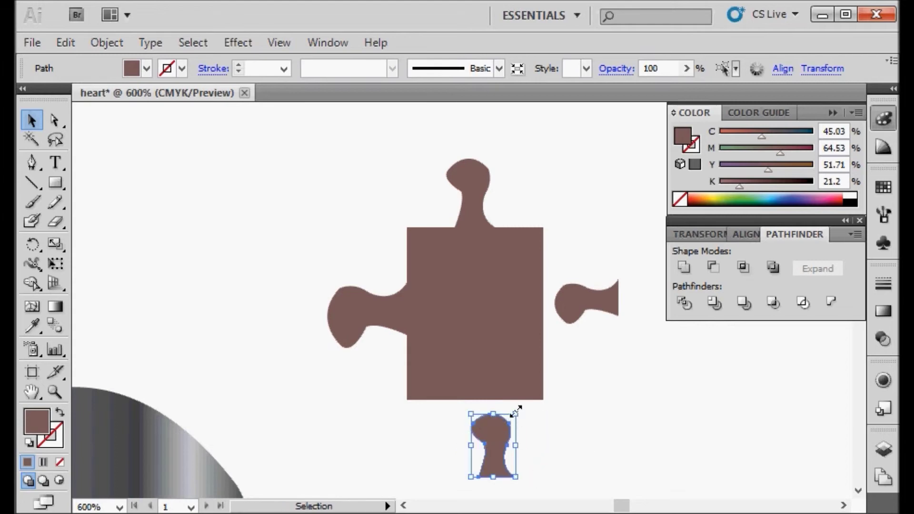
{"action": "left_click_drag", "start_coordinate": [516, 410], "coordinate": [477, 355]}
- Exclude the knob from the square to cut a notch in its bottom edge
{"action": "left_click", "coordinate": [549, 422]}
{"action": "left_click_drag", "start_coordinate": [526, 438], "coordinate": [474, 373]}
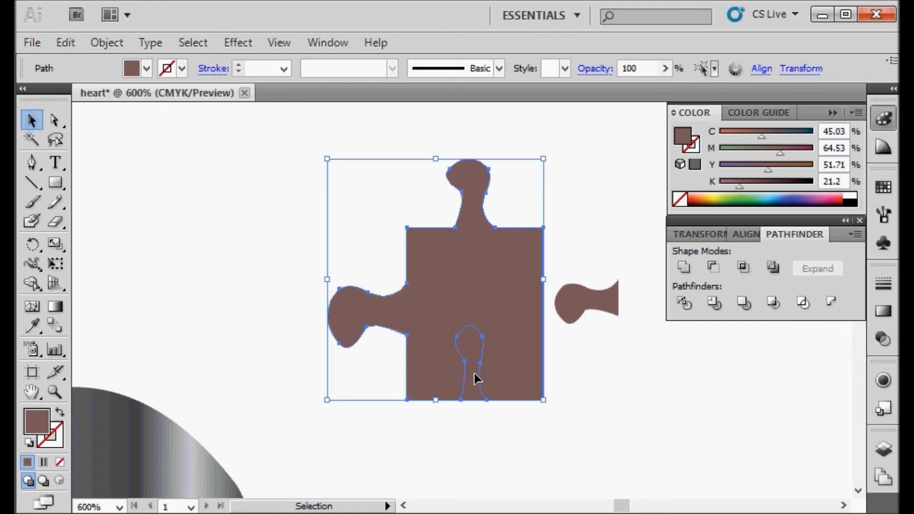
{"action": "left_click", "coordinate": [771, 270]}
{"action": "left_click", "coordinate": [595, 252]}
- Overlap the other knob on the right edge and Exclude it to cut a right-side notch
{"action": "left_click_drag", "start_coordinate": [597, 299], "coordinate": [520, 288]}
{"action": "left_click", "coordinate": [645, 291]}
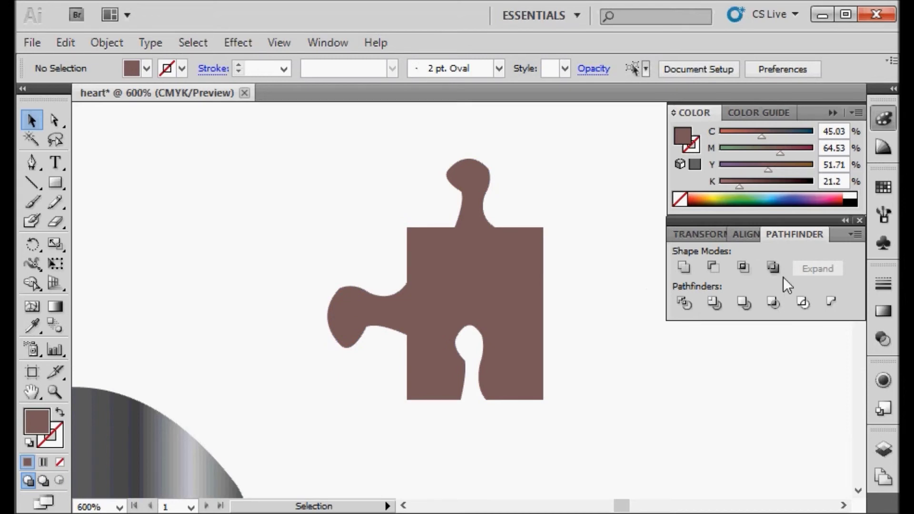
{"action": "left_click_drag", "start_coordinate": [620, 279], "coordinate": [539, 305]}
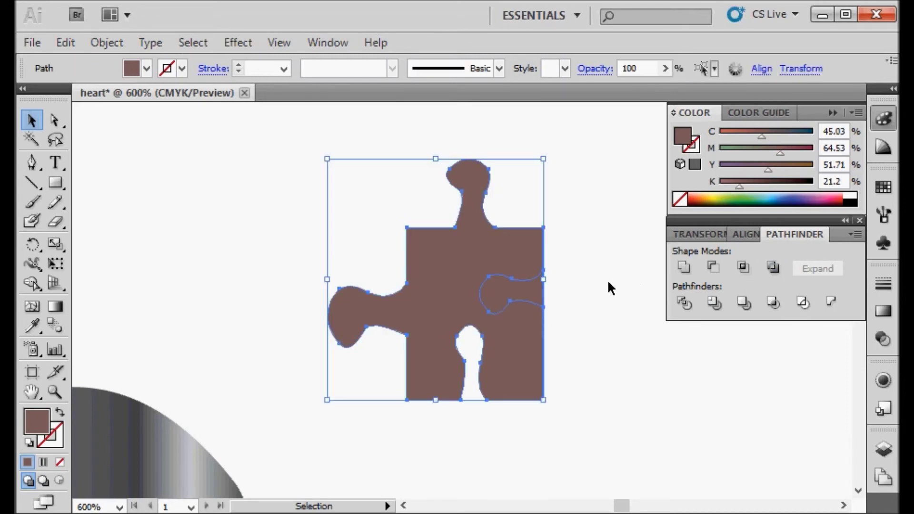
{"action": "left_click", "coordinate": [770, 269]}
{"action": "left_click", "coordinate": [618, 357]}
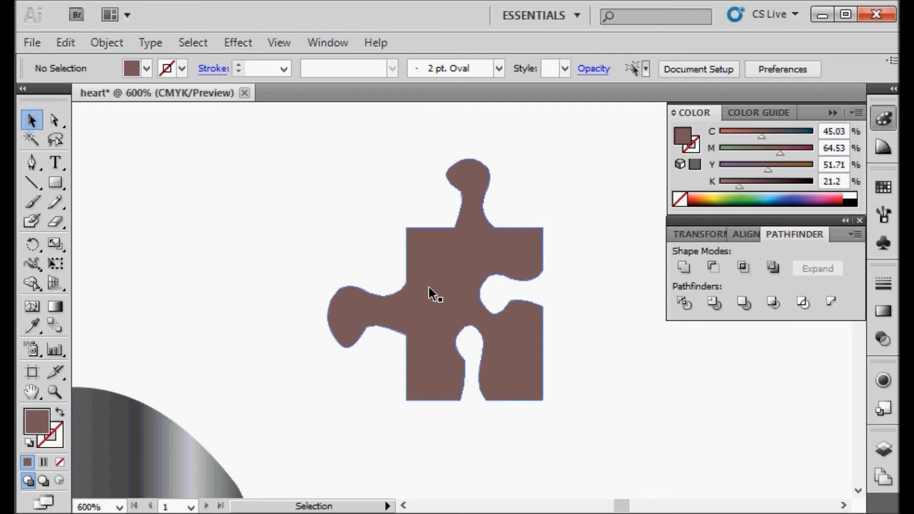
{"action": "left_click", "coordinate": [423, 303]}
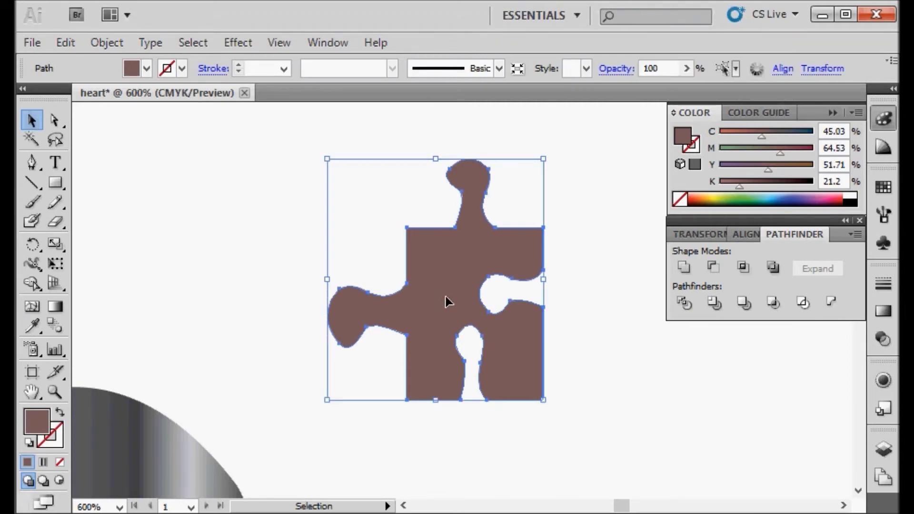
- Duplicate the puzzle piece and move the copy away from the original
{"action": "key", "text": "ctrl+c"}
{"action": "key", "text": "ctrl+v"}
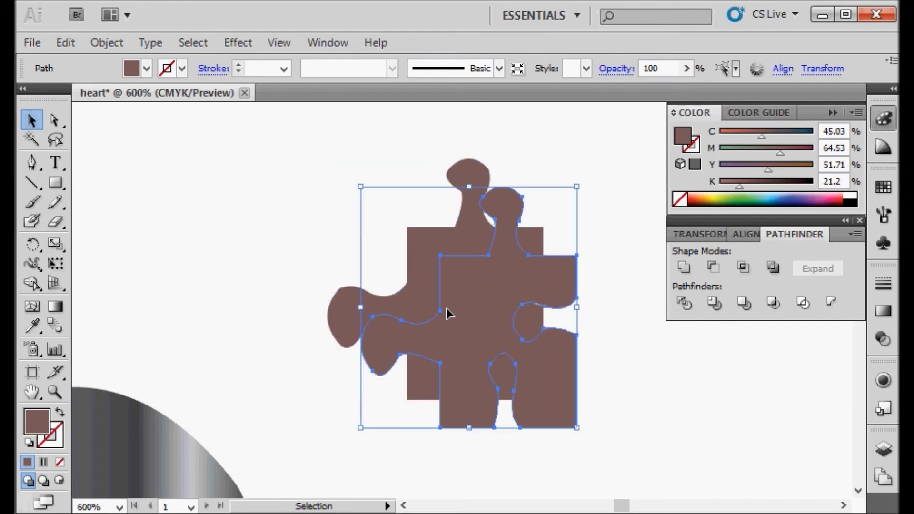
{"action": "scroll", "coordinate": [447, 312], "scroll_direction": "down", "scroll_amount": 3}
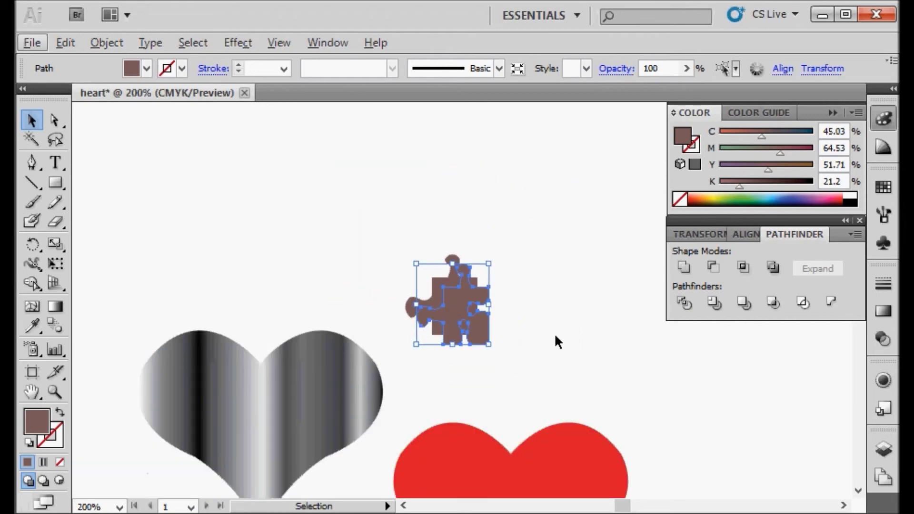
{"action": "left_click_drag", "start_coordinate": [555, 341], "coordinate": [516, 227]}
{"action": "left_click_drag", "start_coordinate": [408, 193], "coordinate": [533, 242]}
{"action": "left_click", "coordinate": [498, 152]}
- Place a puzzle piece on the red heart and Exclude it to punch a jigsaw hole
{"action": "left_click_drag", "start_coordinate": [398, 175], "coordinate": [485, 376]}
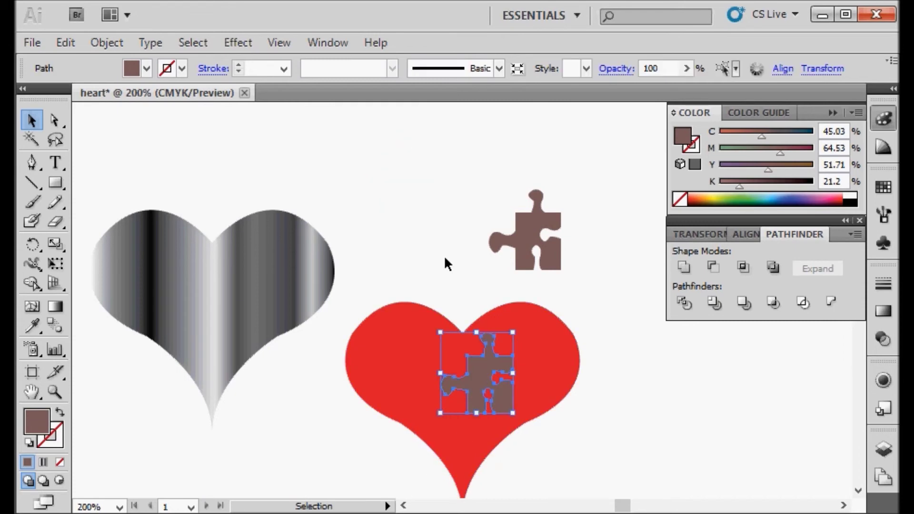
{"action": "left_click", "coordinate": [457, 270]}
{"action": "left_click_drag", "start_coordinate": [481, 339], "coordinate": [492, 348]}
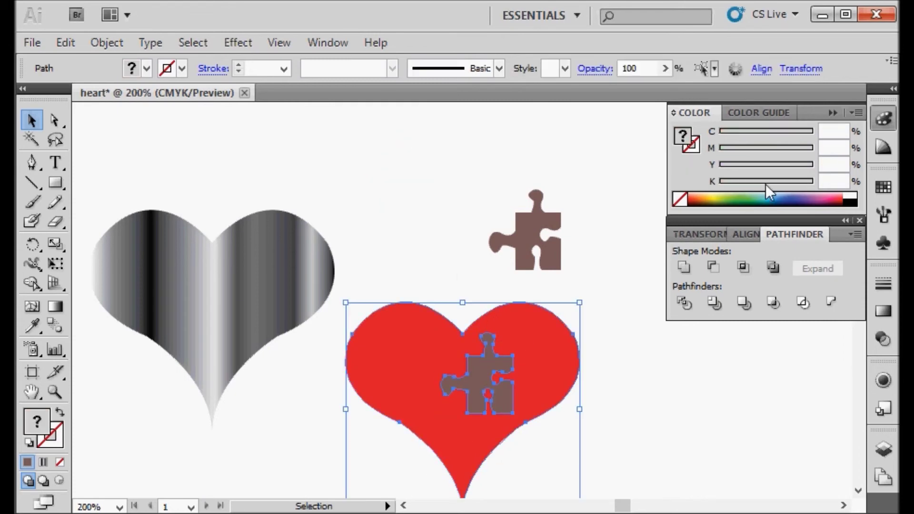
{"action": "left_click", "coordinate": [773, 268]}
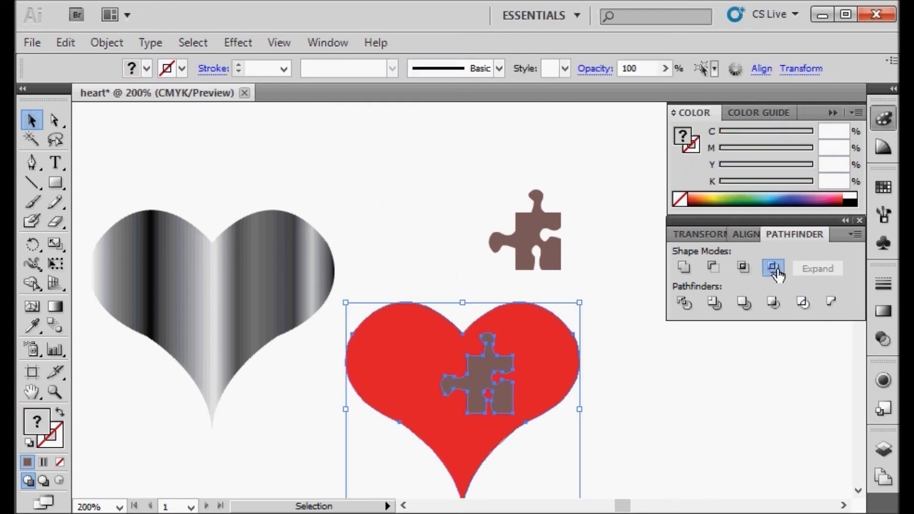
{"action": "left_click", "coordinate": [684, 403]}
- Change the cut-out heart's fill to bright red in the Color Picker
{"action": "left_click", "coordinate": [428, 395]}
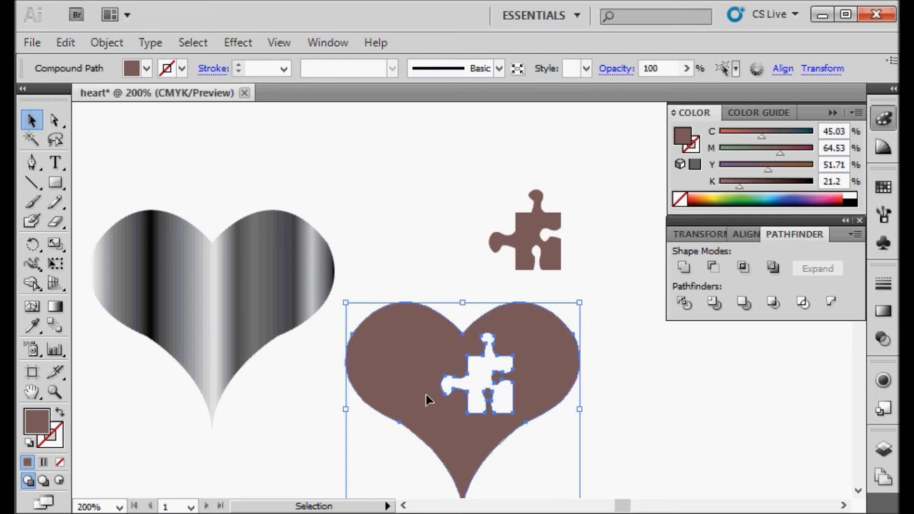
{"action": "double_click", "coordinate": [41, 412]}
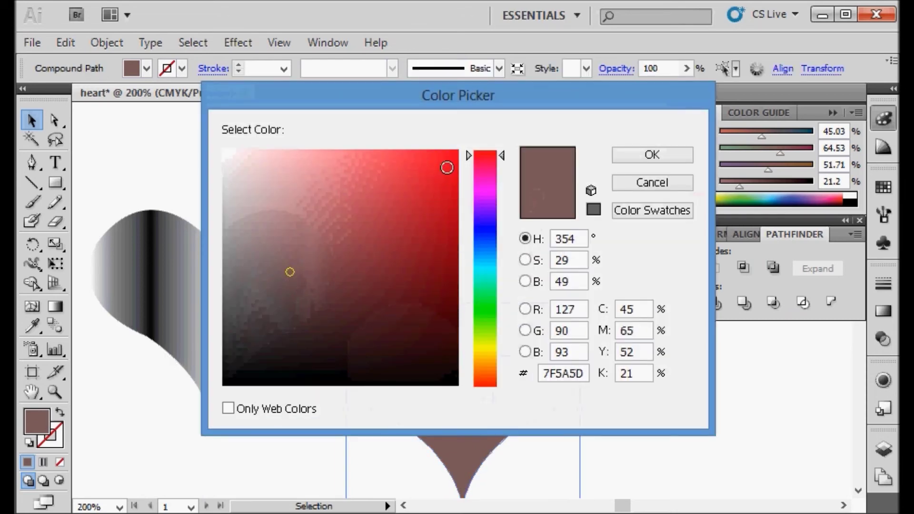
{"action": "left_click", "coordinate": [448, 167]}
{"action": "left_click", "coordinate": [619, 160]}
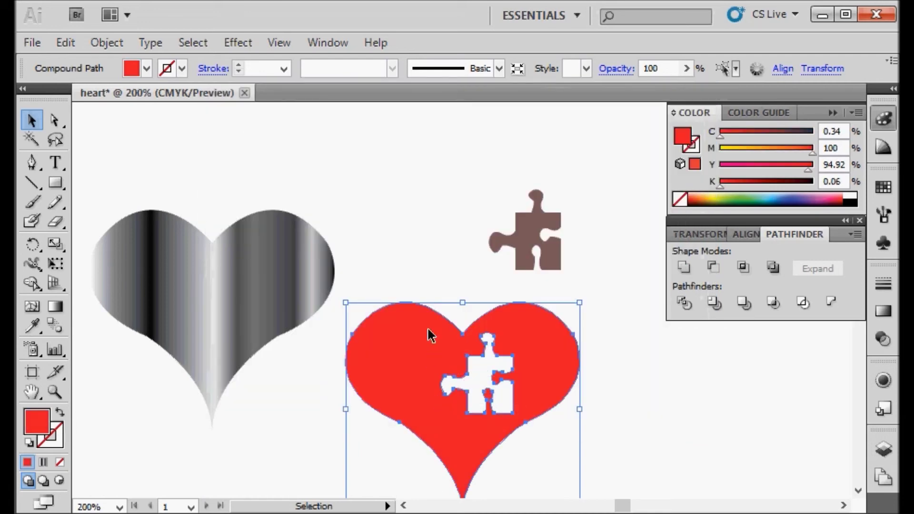
- Move the red heart over the metallic gradient heart
{"action": "left_click", "coordinate": [424, 208]}
{"action": "left_click_drag", "start_coordinate": [410, 341], "coordinate": [159, 267]}
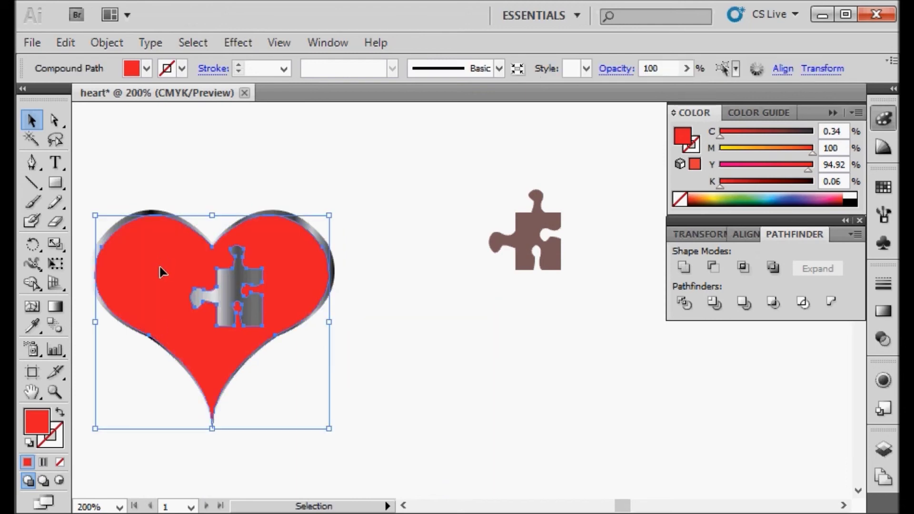
{"action": "left_click", "coordinate": [373, 361]}
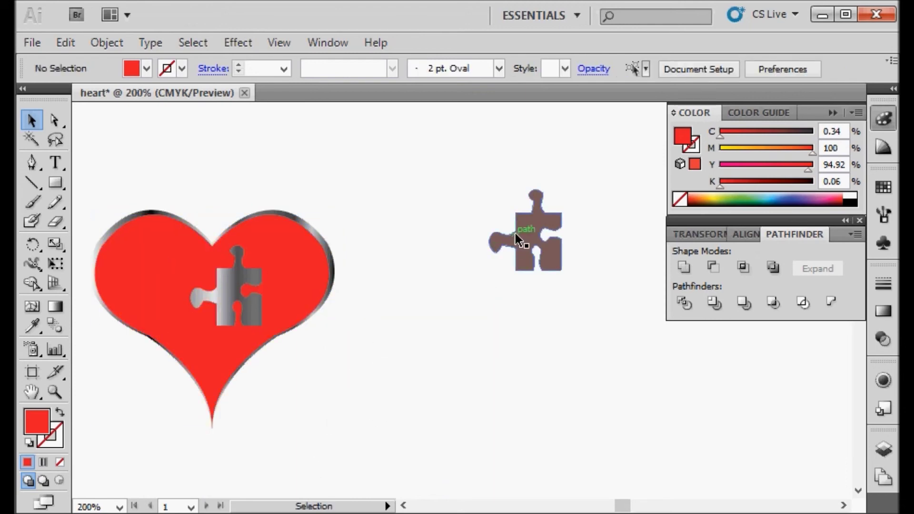
- Place the spare piece at the heart's lower right and copy the heart's red fill onto it with the Eyedropper
{"action": "left_click_drag", "start_coordinate": [518, 235], "coordinate": [315, 371]}
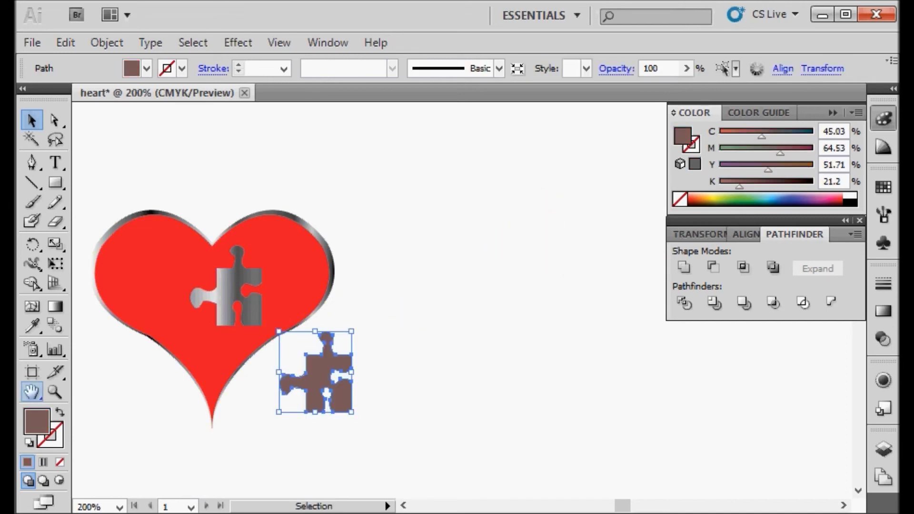
{"action": "left_click", "coordinate": [34, 326]}
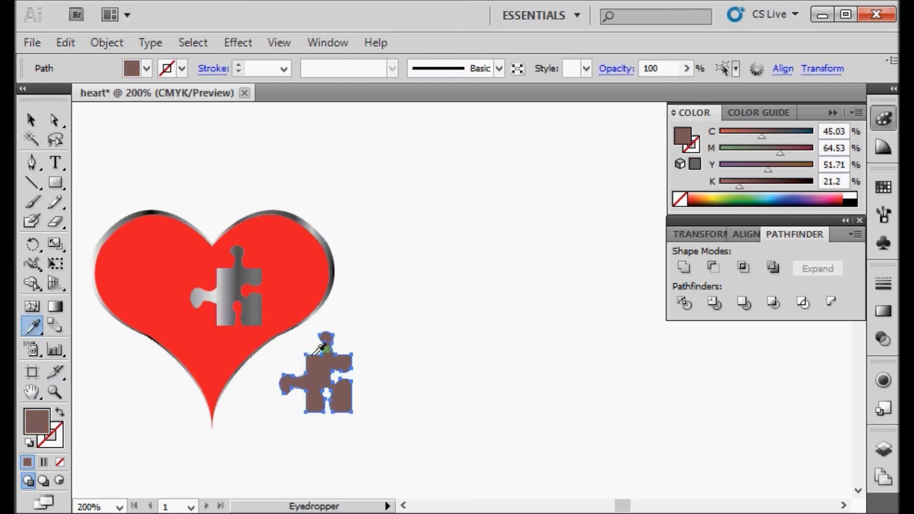
{"action": "left_click", "coordinate": [285, 277]}
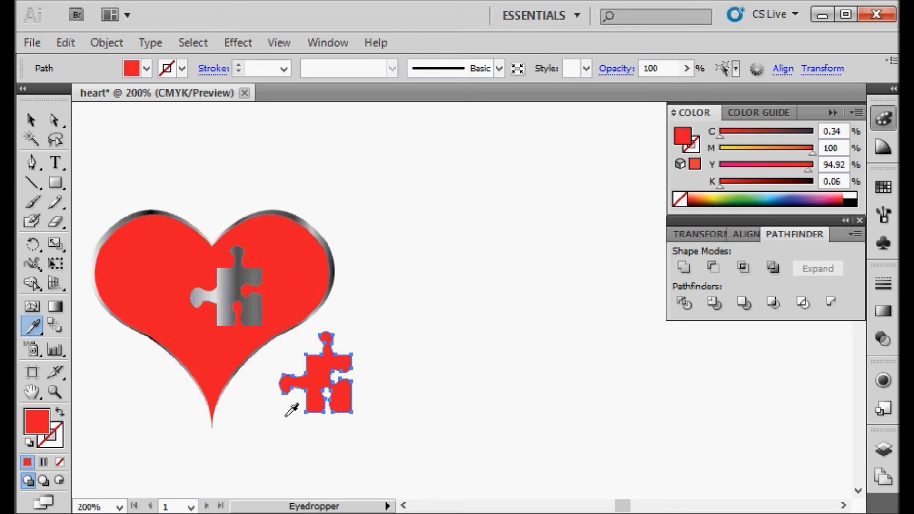
{"action": "left_click", "coordinate": [46, 122]}
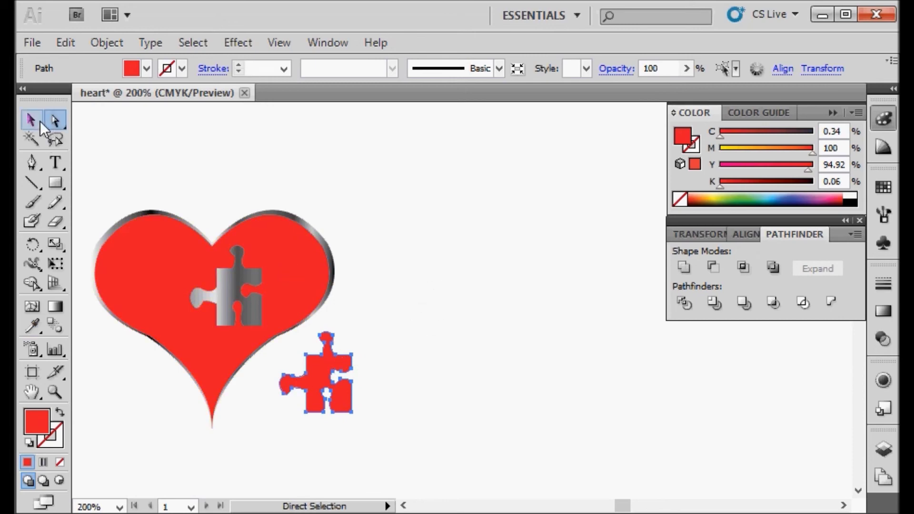
{"action": "left_click", "coordinate": [34, 121]}
{"action": "left_click", "coordinate": [464, 395]}
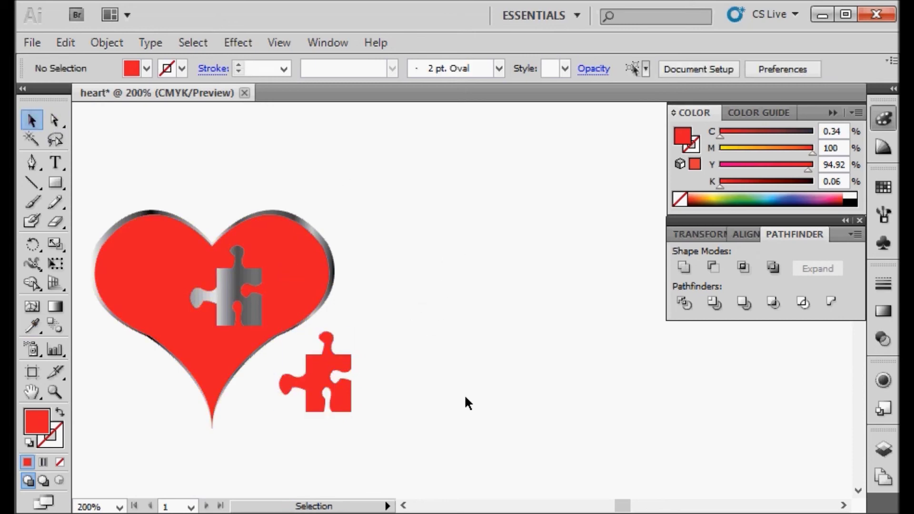